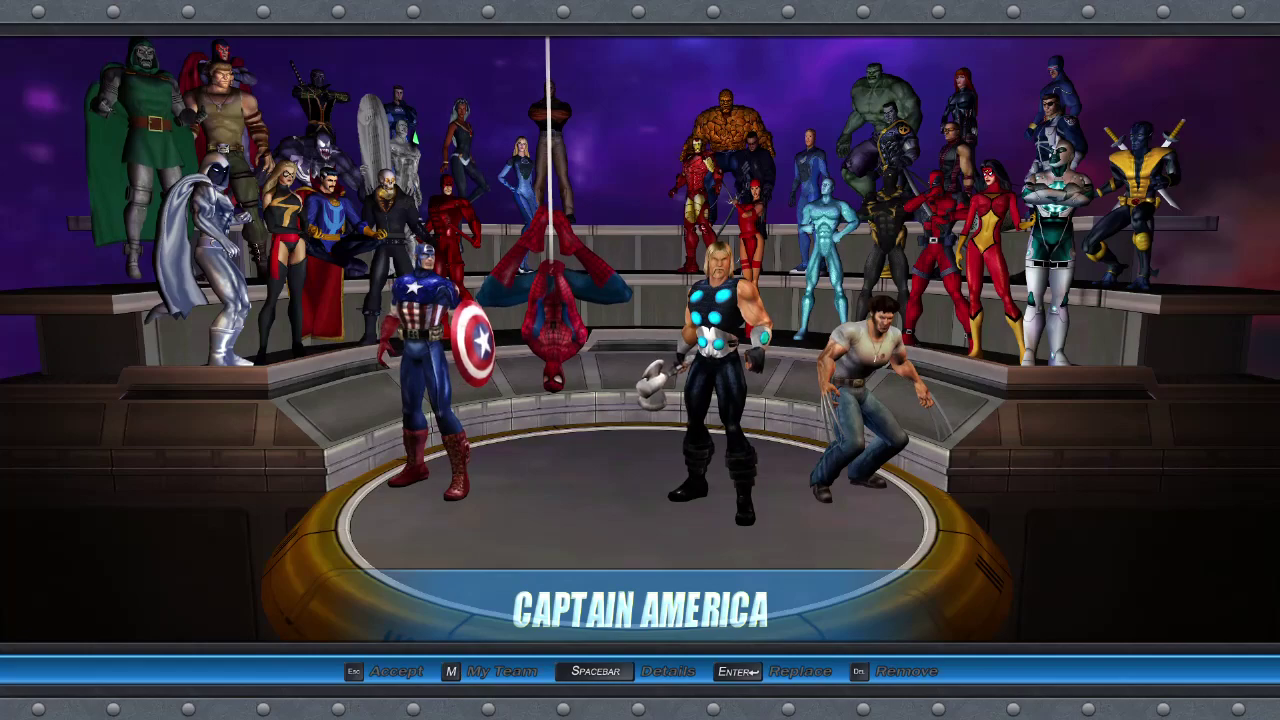
Browse the expanded hero roster from Hulk and Hawkeye through Nightcrawler and back to Doctor Strange.
key(Return)
key(Right)
key(Right)
key(Right)
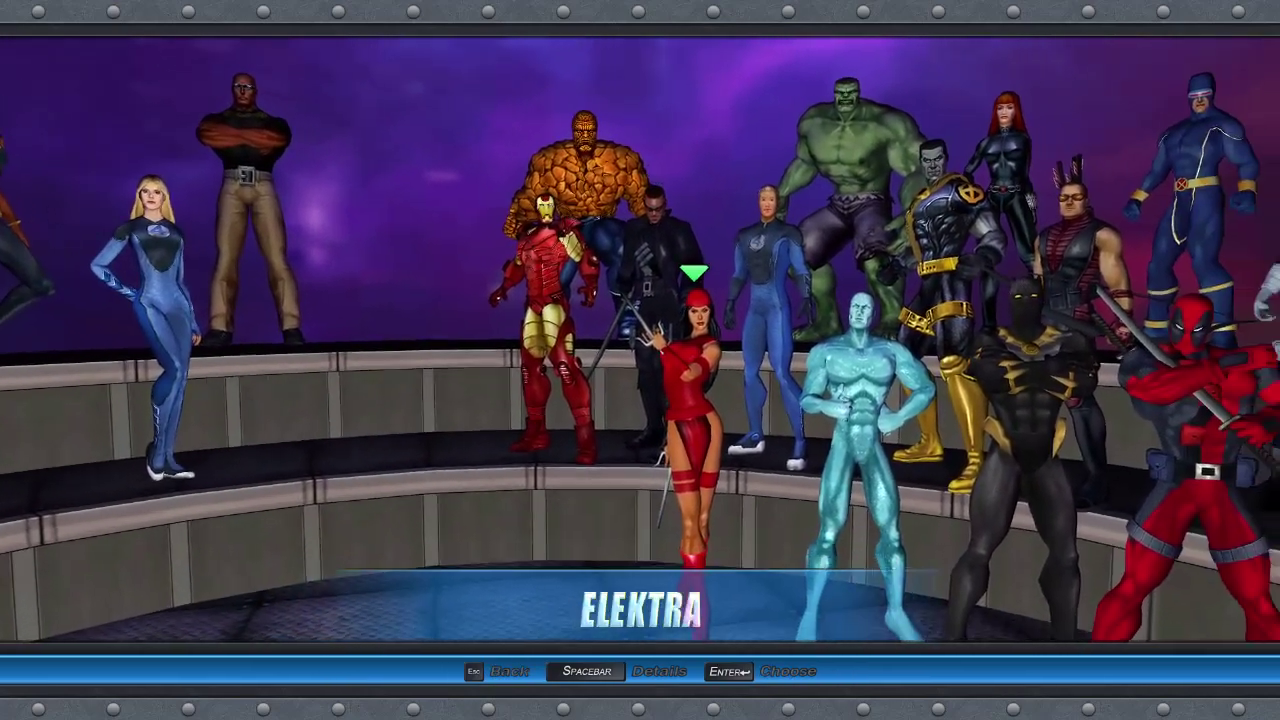
key(Right)
key(Right)
key(Right)
key(Right)
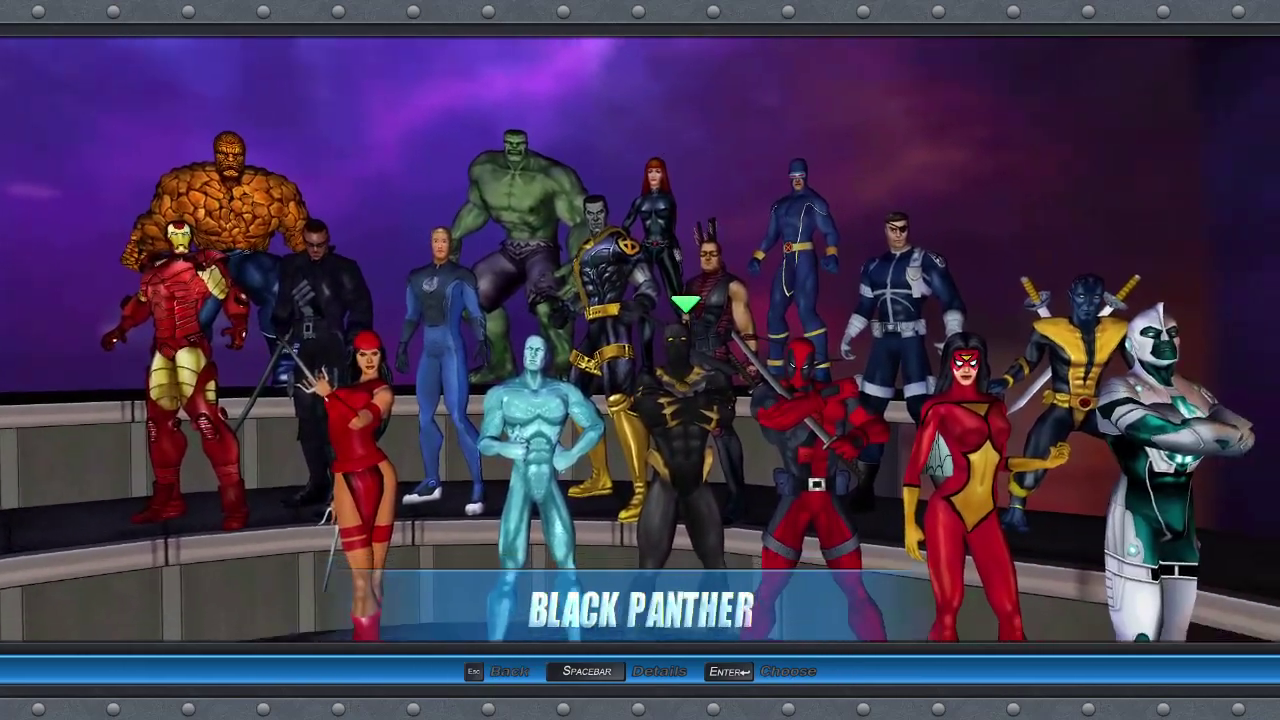
key(Right)
key(Right)
key(Right)
key(Right)
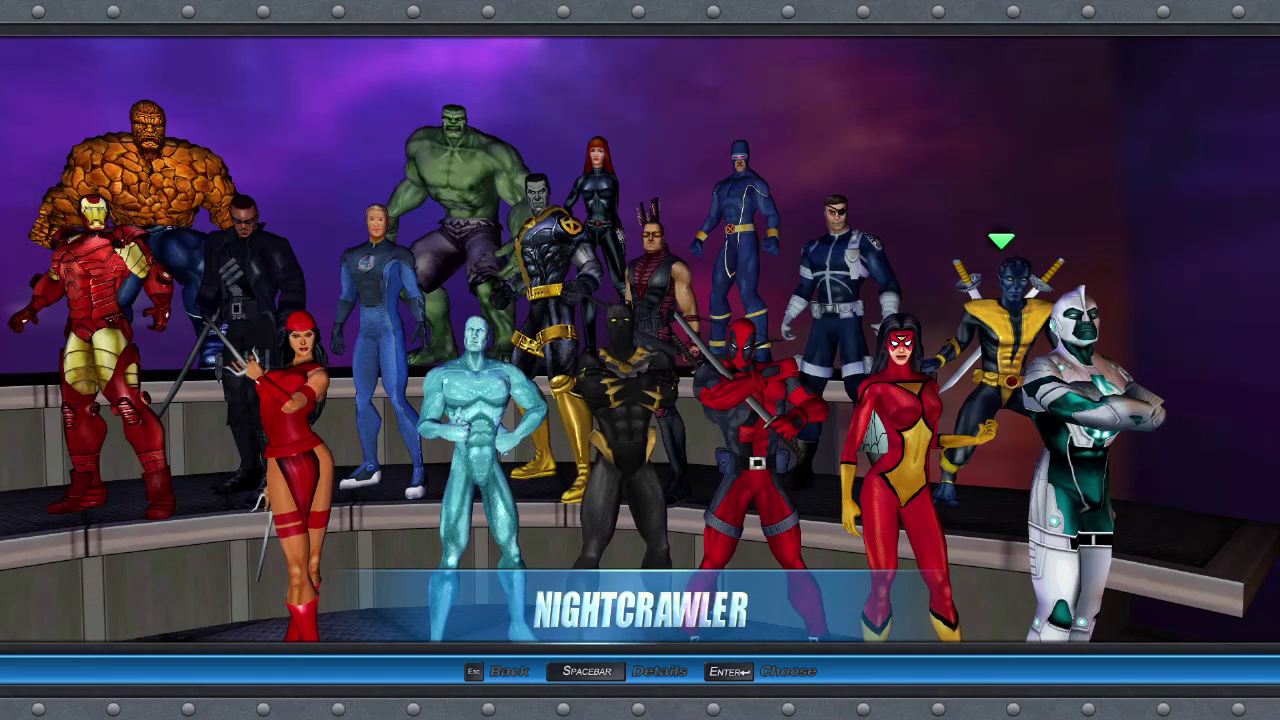
key(Right)
key(Left)
key(Left)
key(Left)
key(Left)
key(Left)
key(Left)
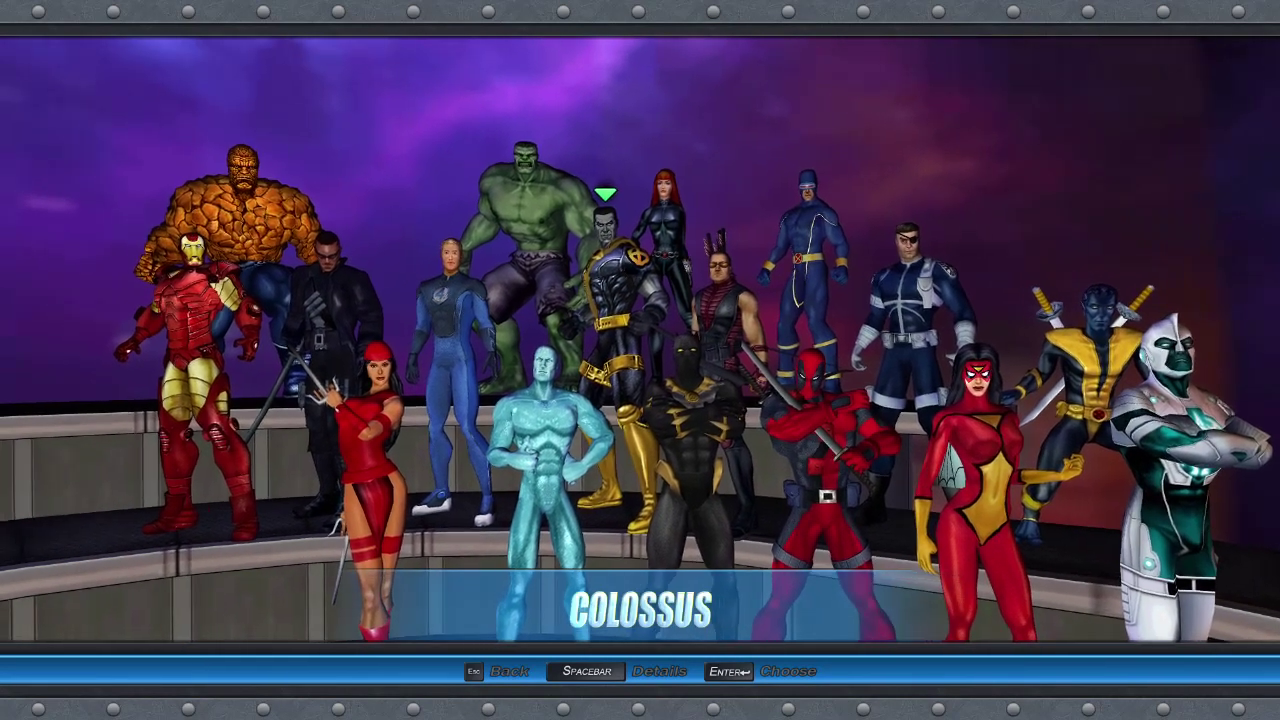
key(Left)
key(Left)
key(Left)
key(Left)
key(Left)
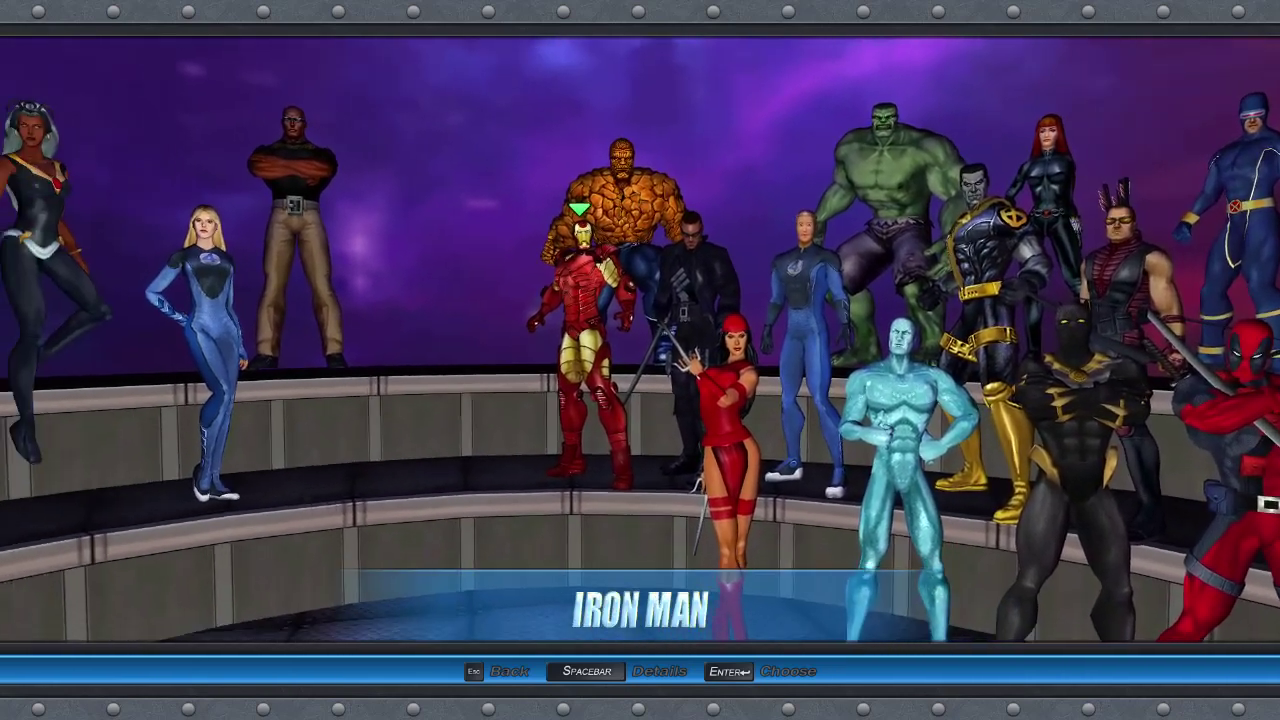
key(Left)
key(Left)
key(Left)
key(Left)
key(Left)
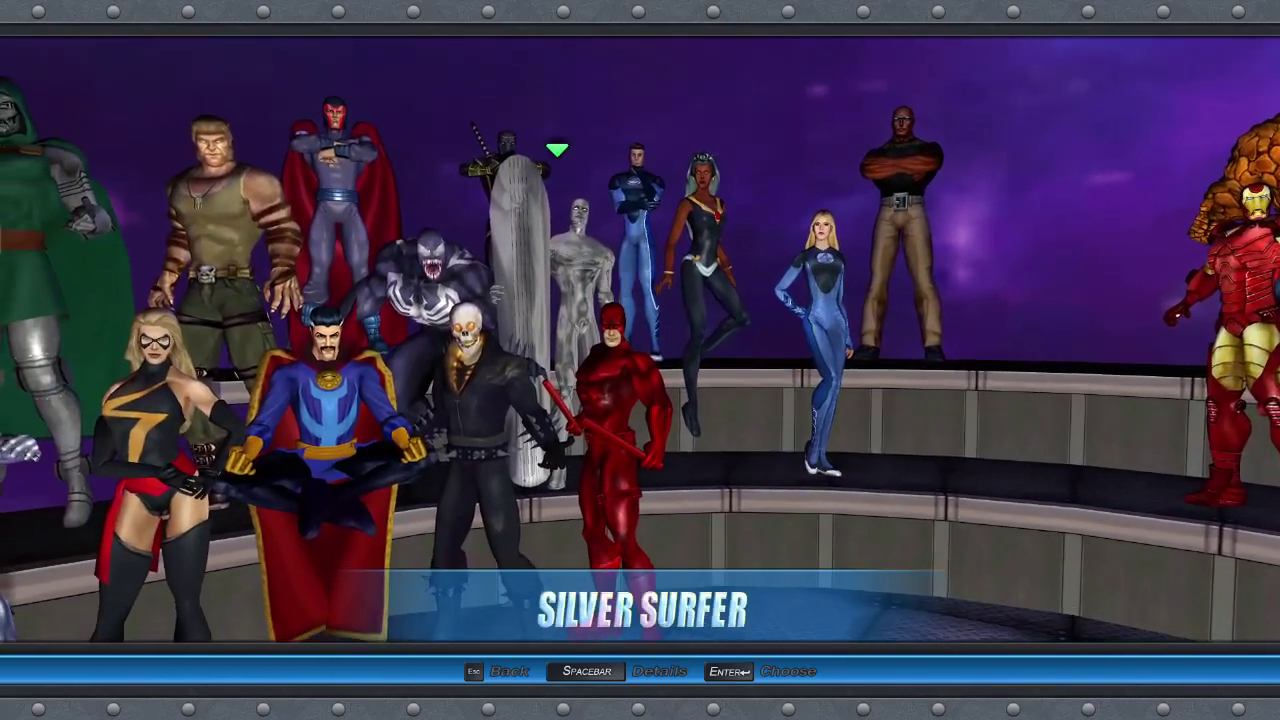
key(Left)
key(Left)
key(Left)
key(Left)
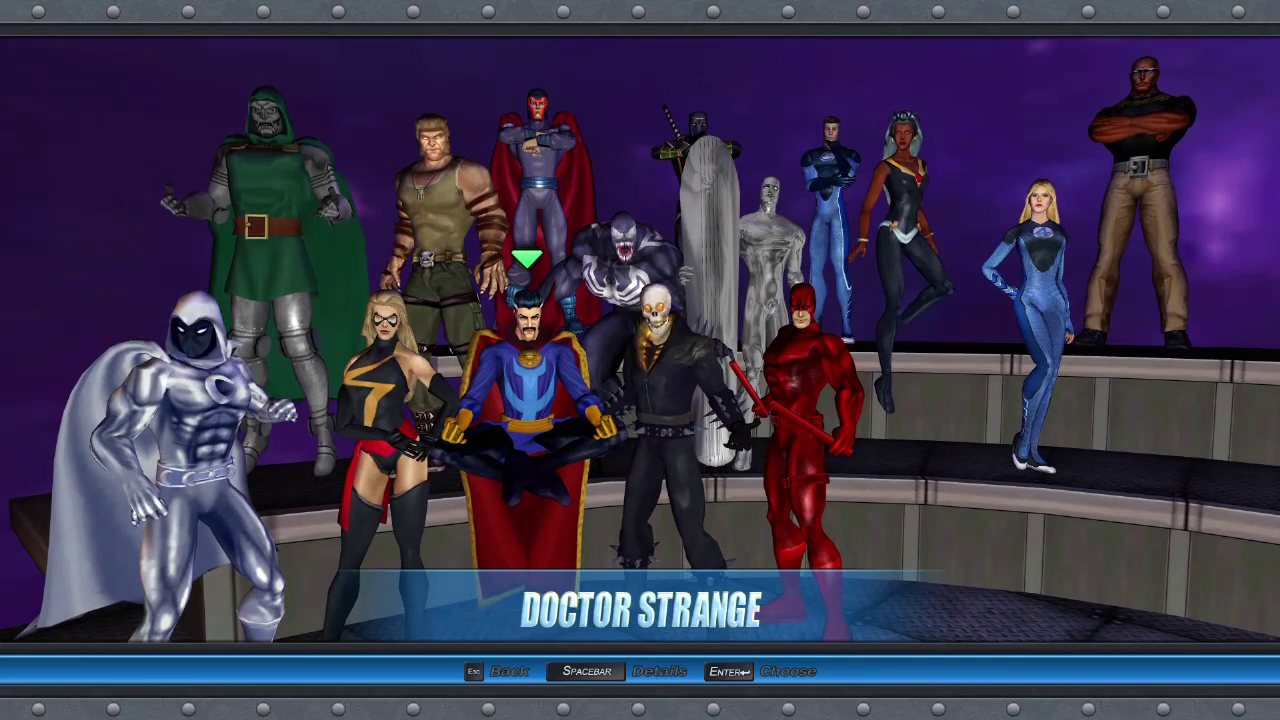
key(Left)
key(Left)
key(Left)
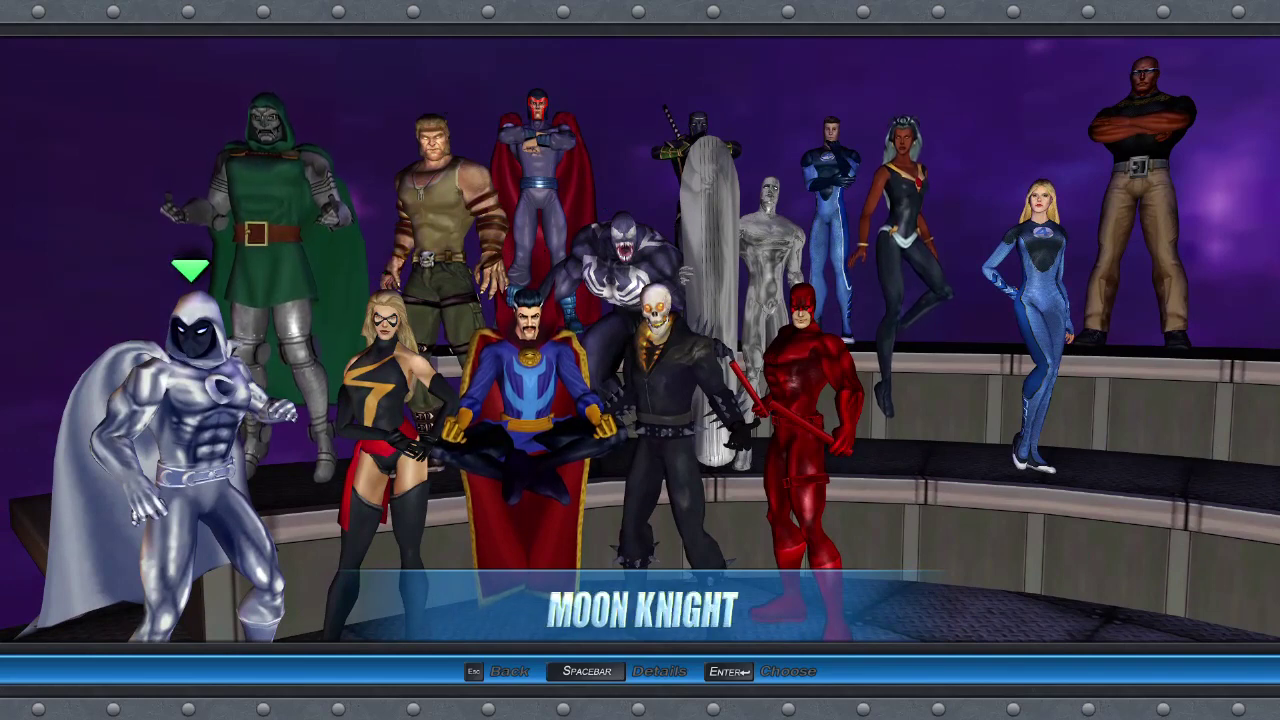
Return to the team lineup and bring up Captain America's powers, dismissing the tutorial tip.
key(Escape)
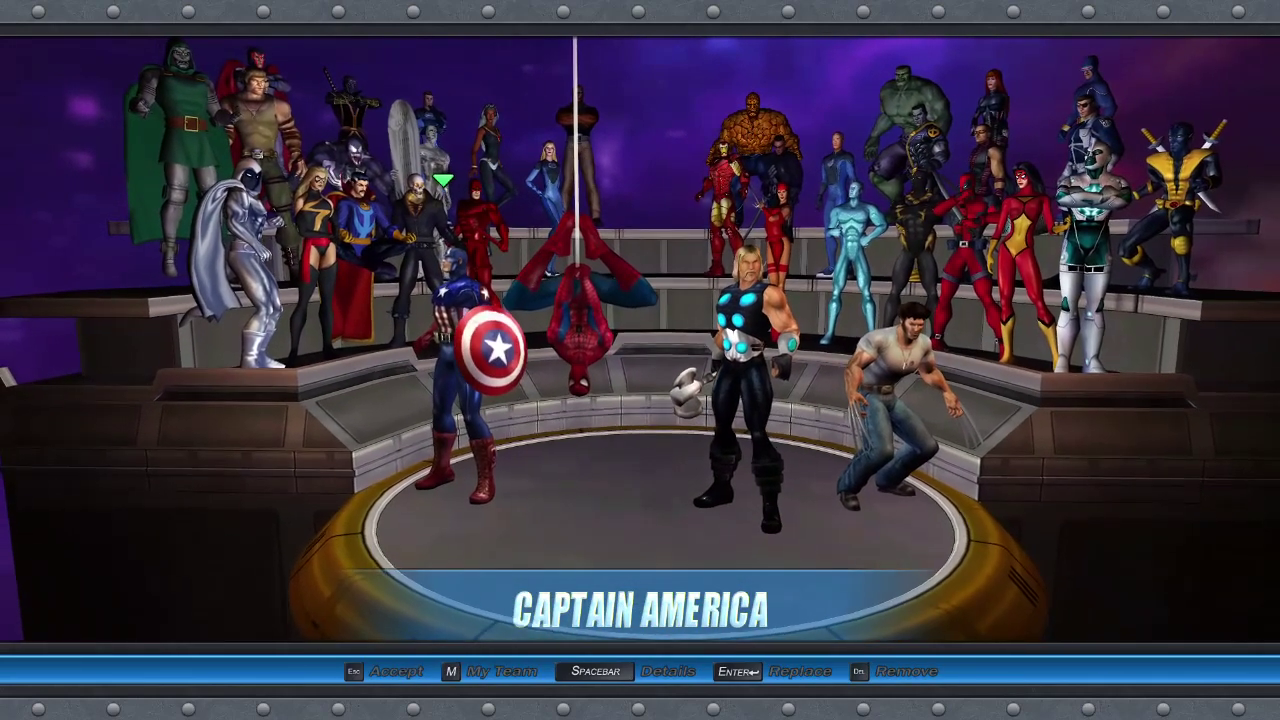
key(space)
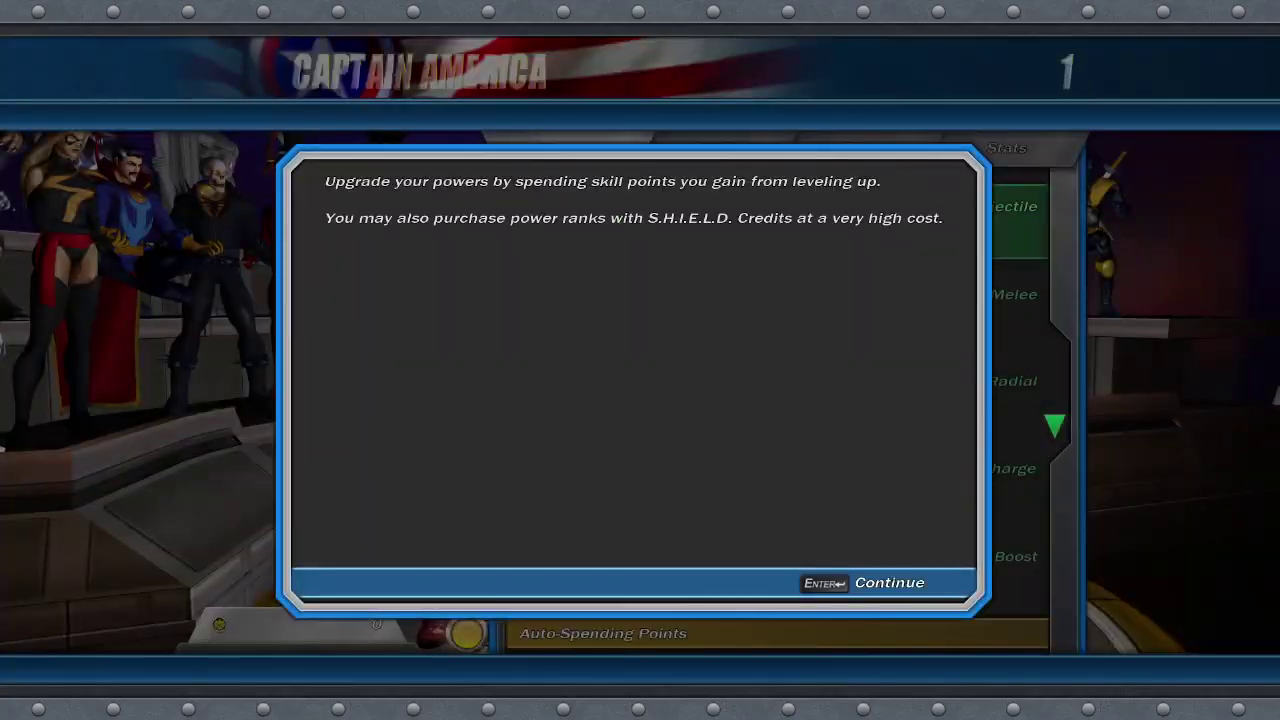
key(Return)
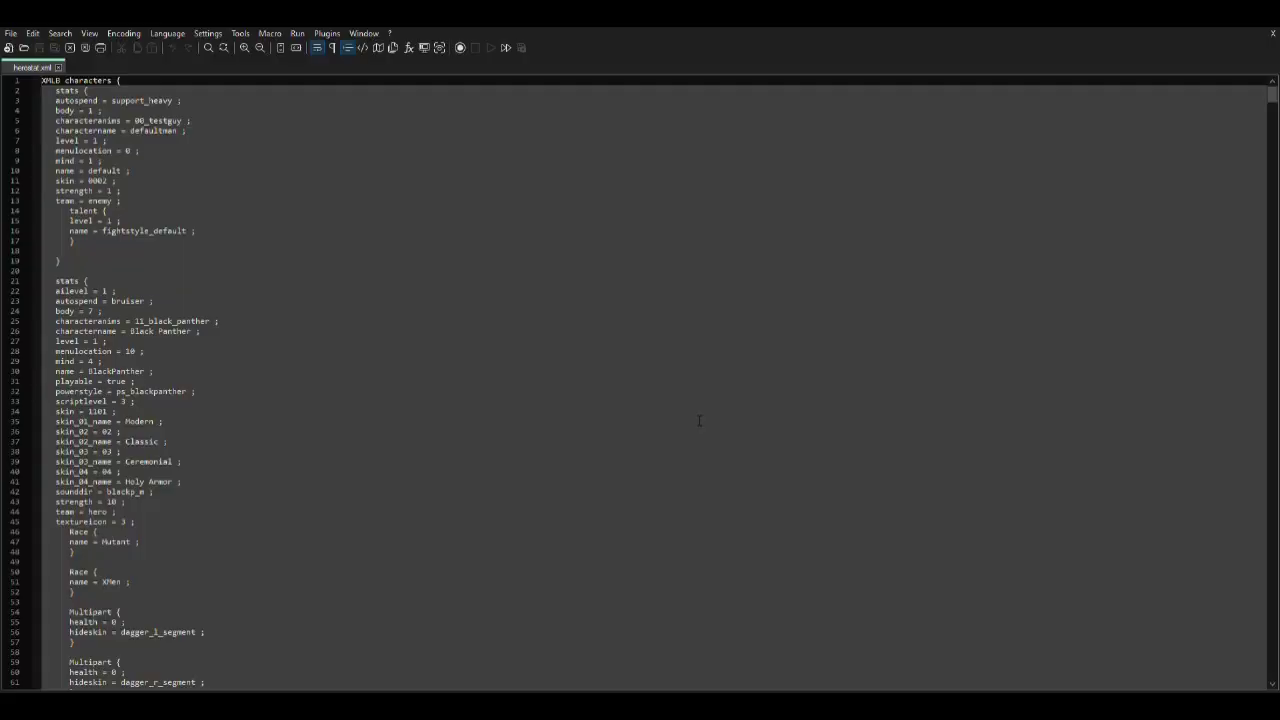
scroll(731, 440, down, 1)
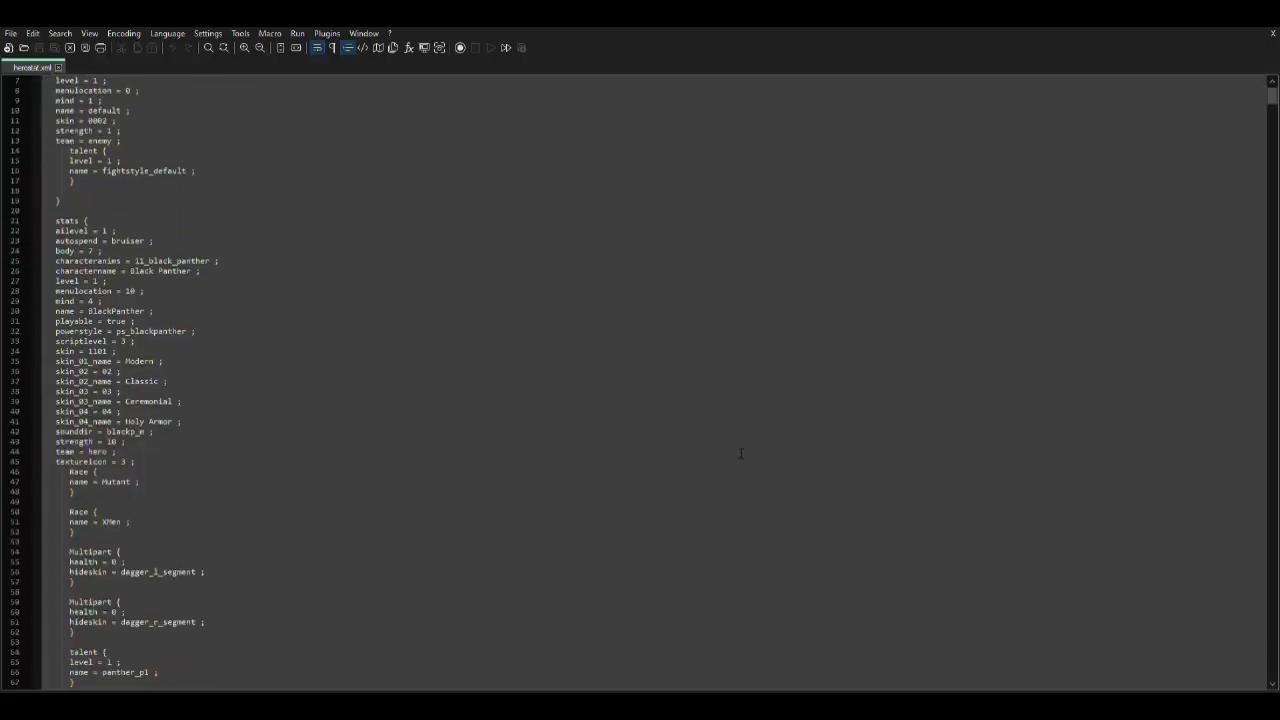
scroll(741, 453, down, 3)
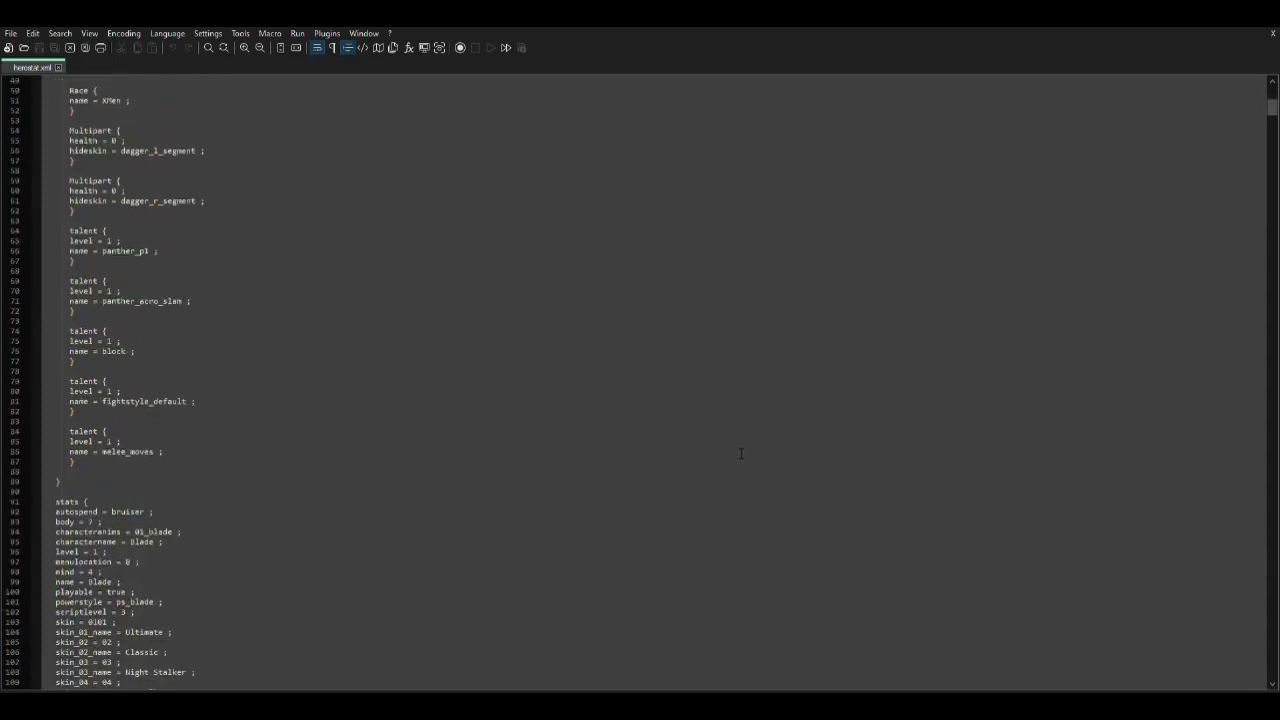
scroll(741, 453, down, 7)
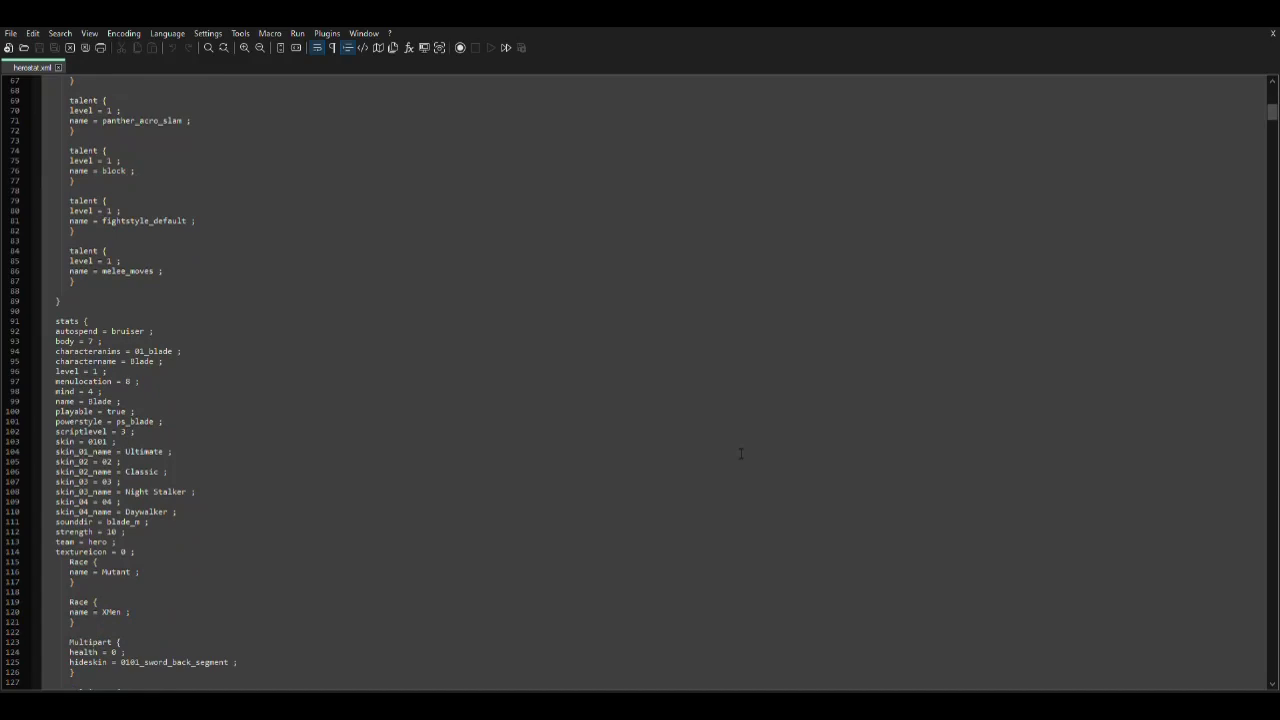
scroll(741, 453, down, 7)
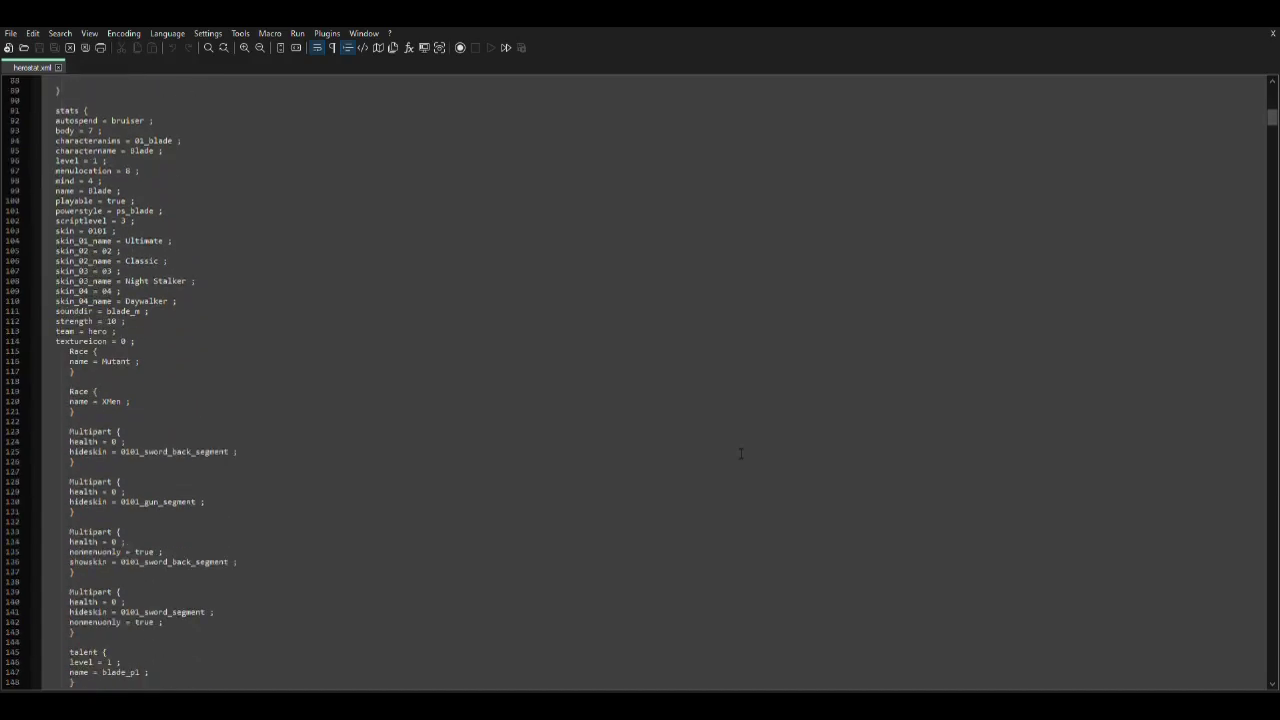
scroll(741, 453, down, 3)
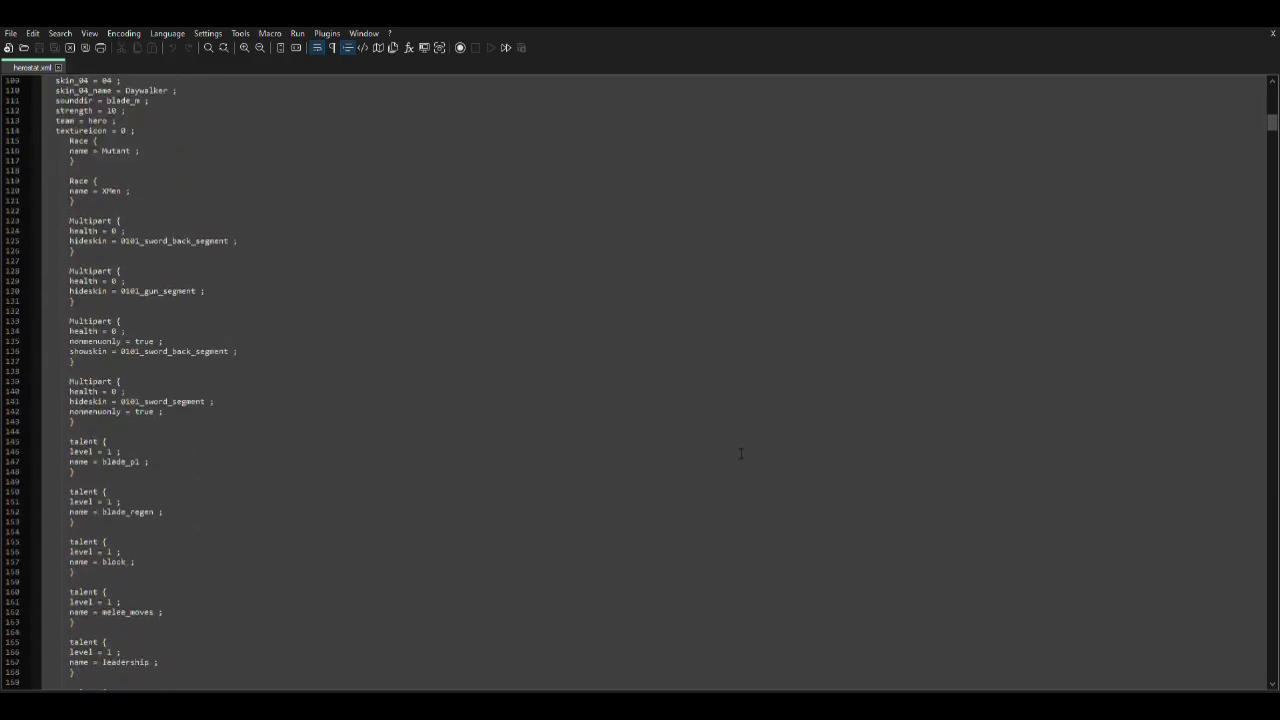
scroll(741, 453, down, 7)
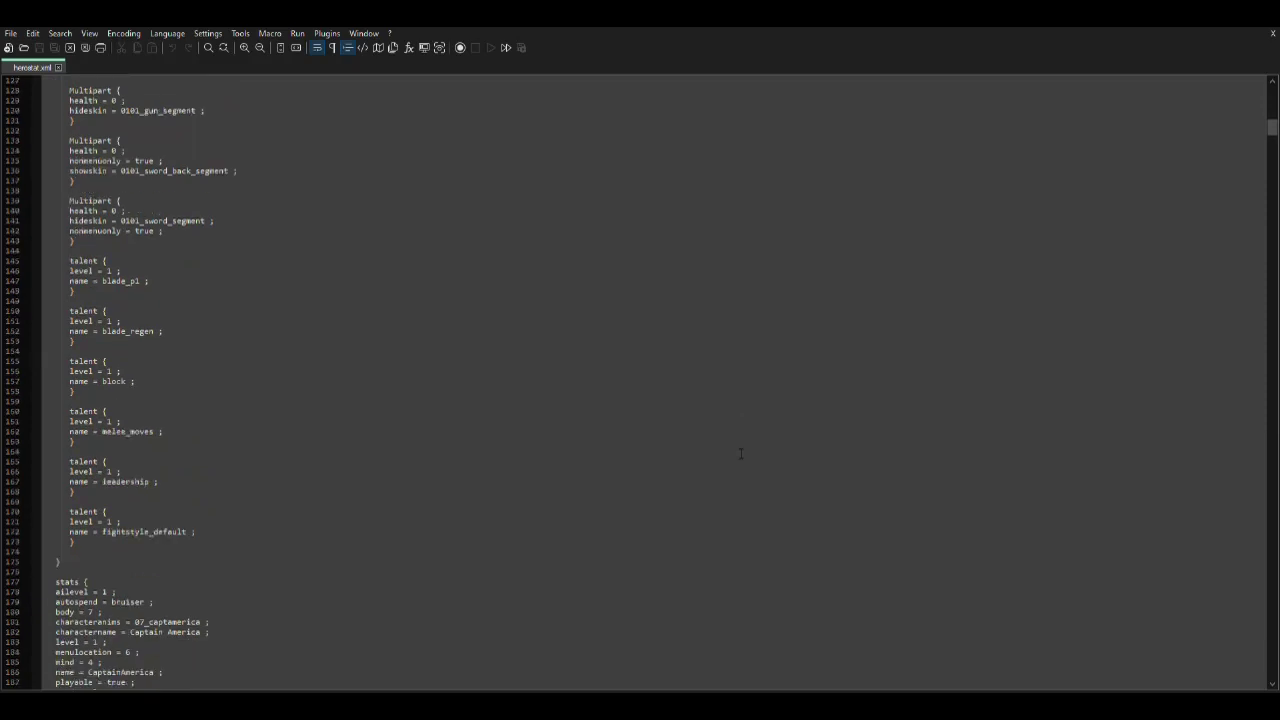
scroll(741, 453, down, 2)
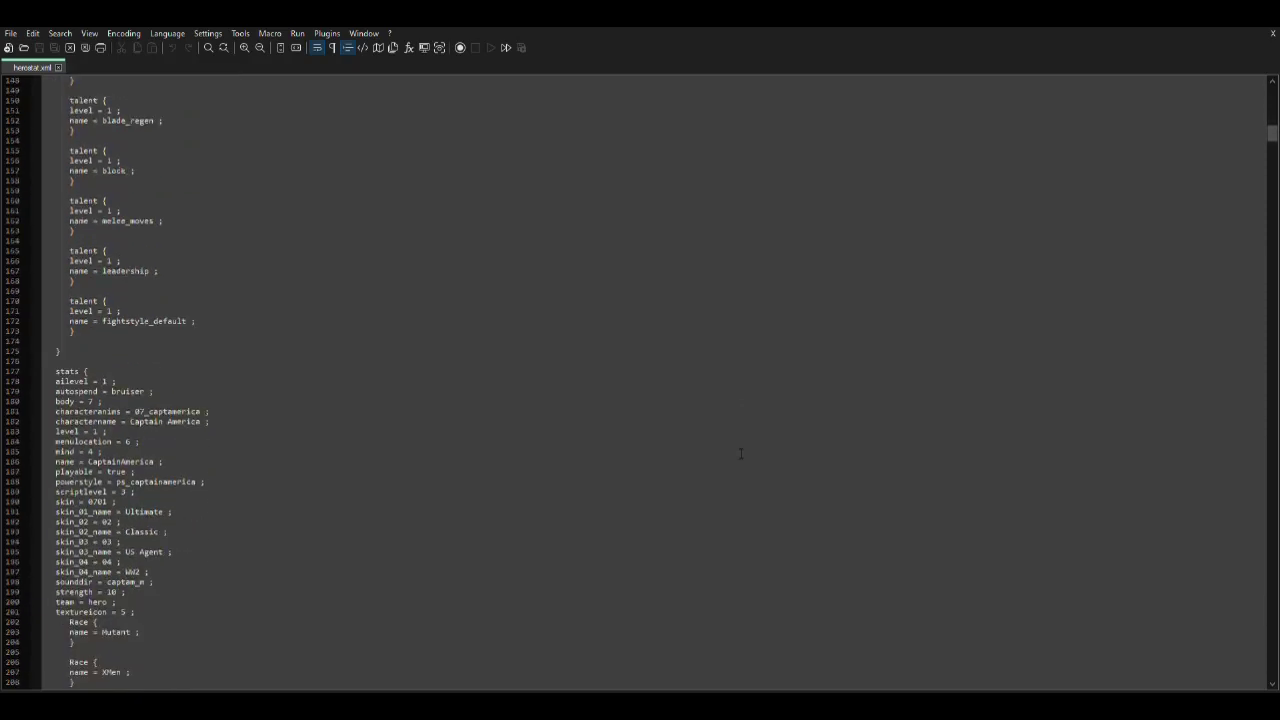
scroll(741, 453, down, 6)
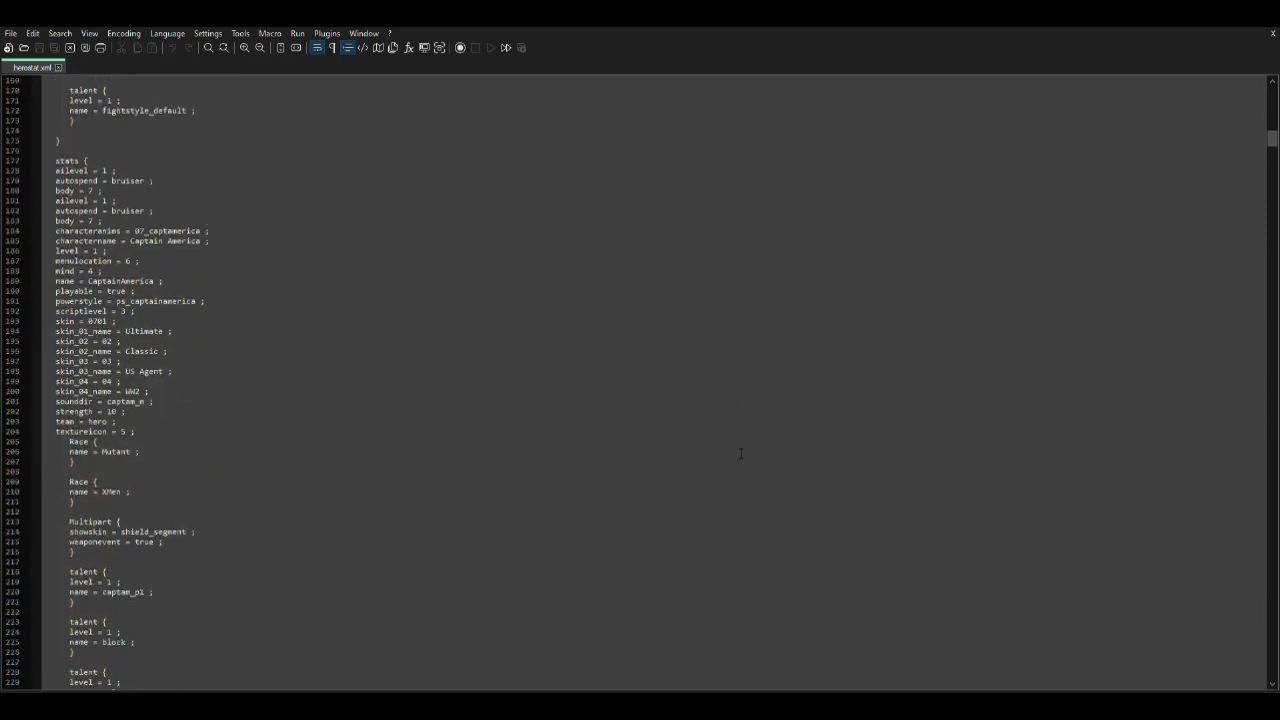
scroll(741, 453, down, 2)
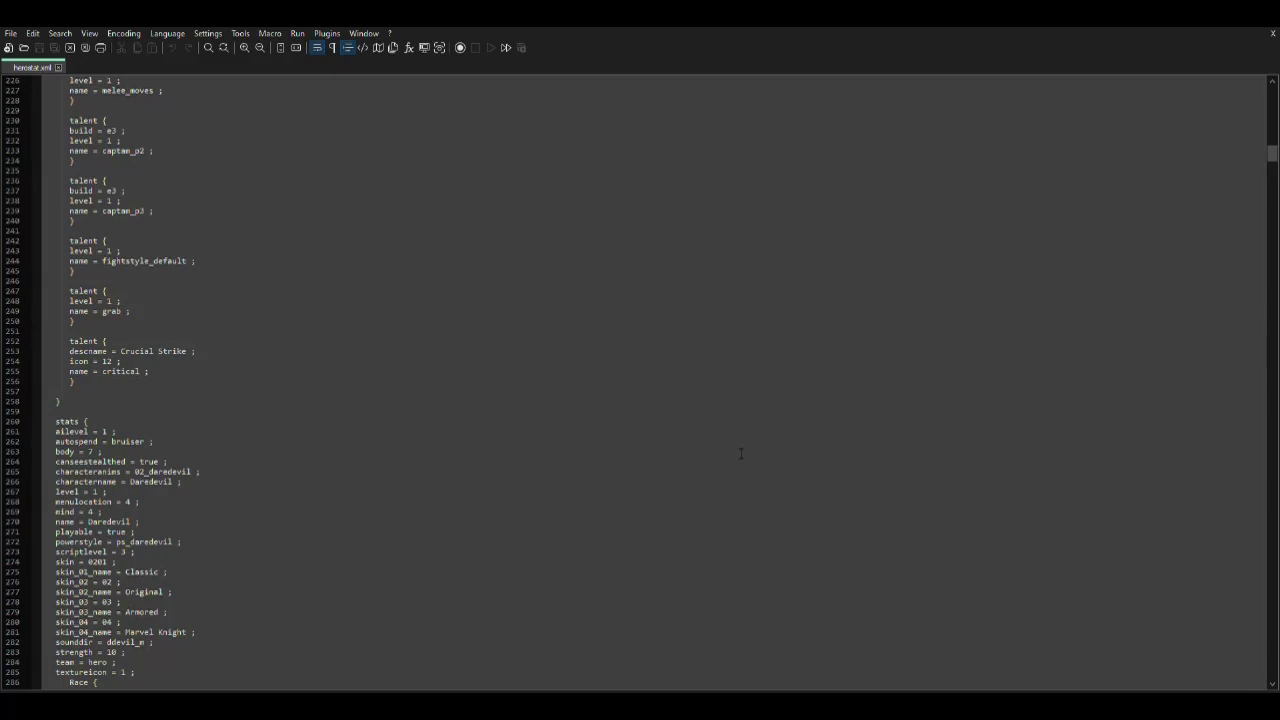
scroll(741, 453, down, 7)
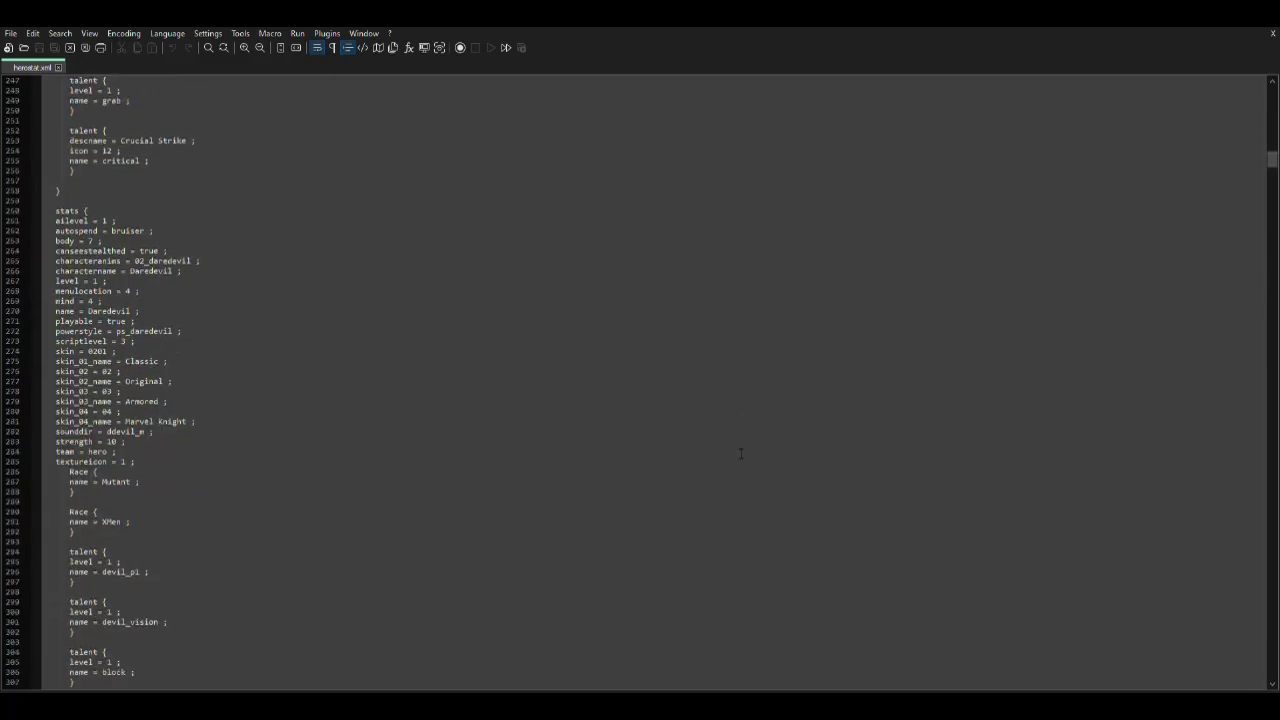
scroll(741, 453, down, 5)
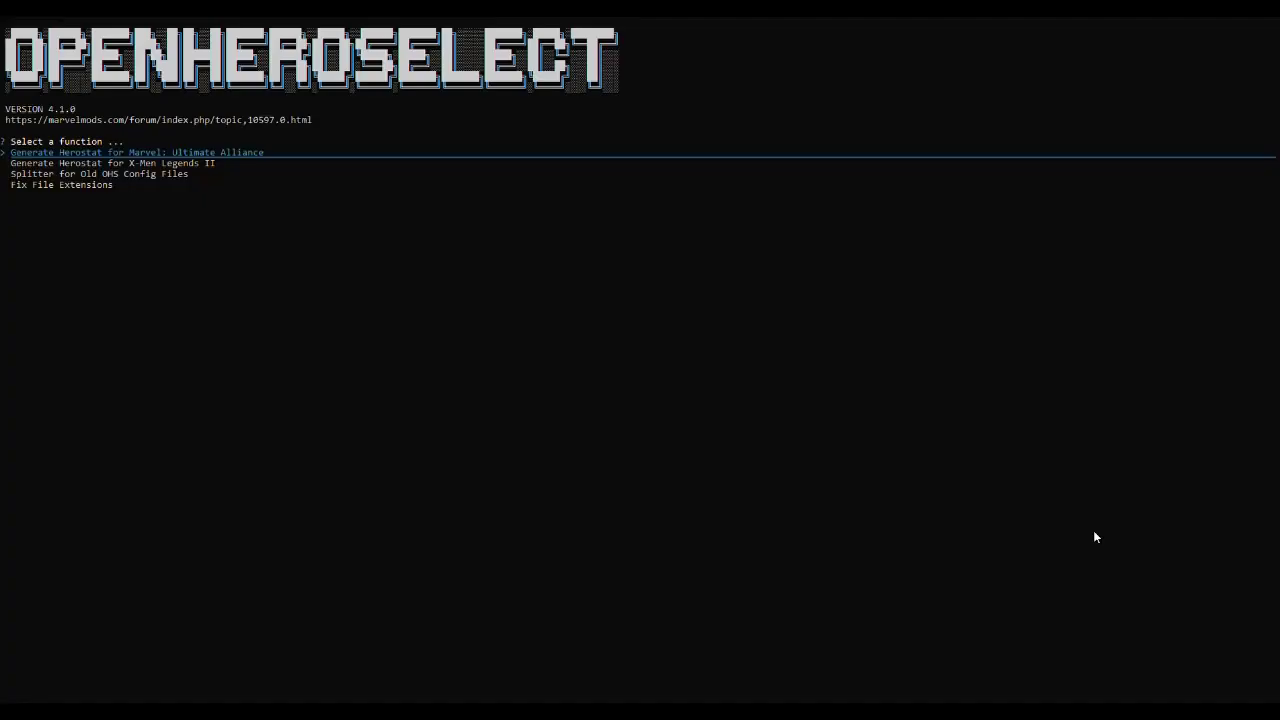
Generate the Marvel: Ultimate Alliance herostat using the saved config.ini options.
key(Return)
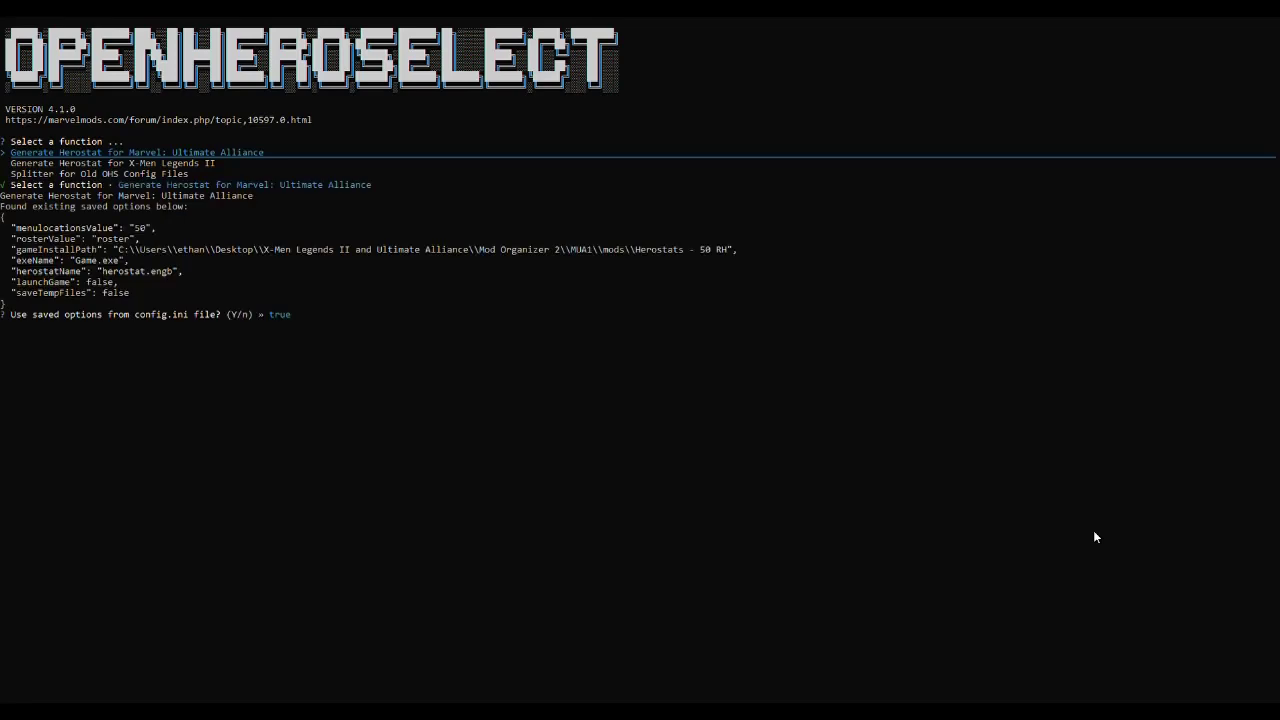
key(Return)
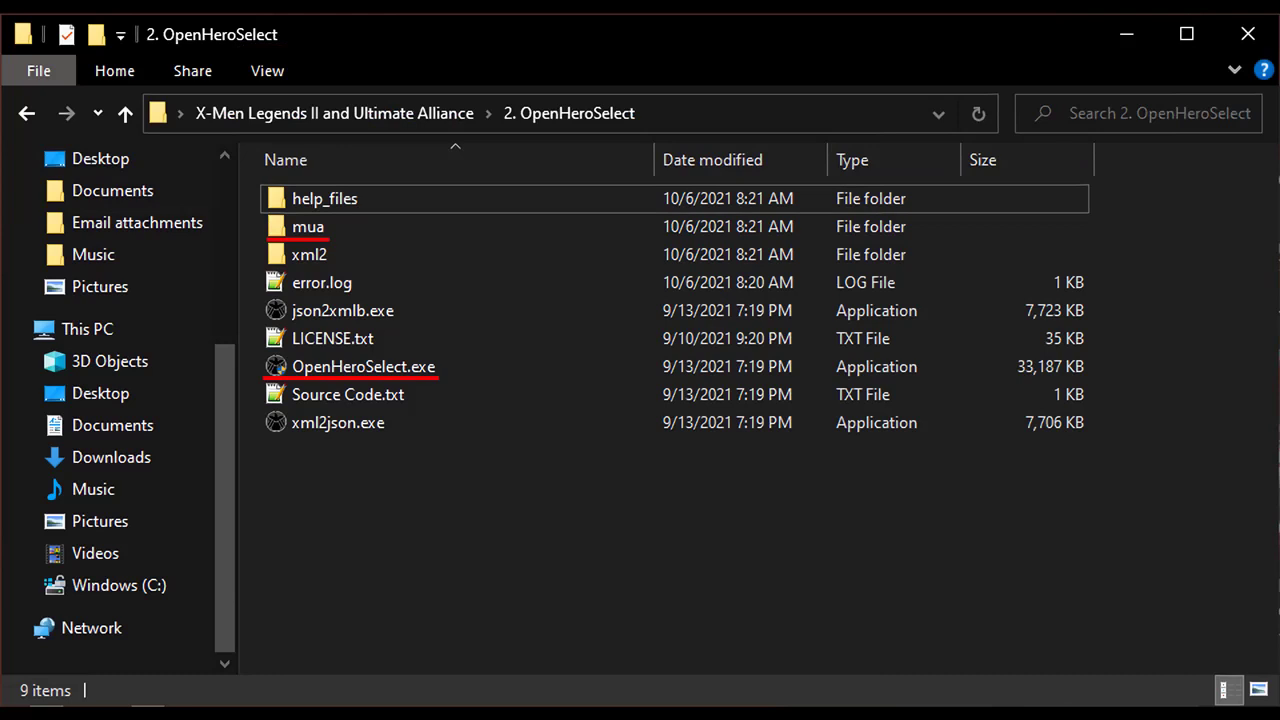
Enter OpenHeroSelect's mua folder, then its menulocations folder.
double_click(308, 226)
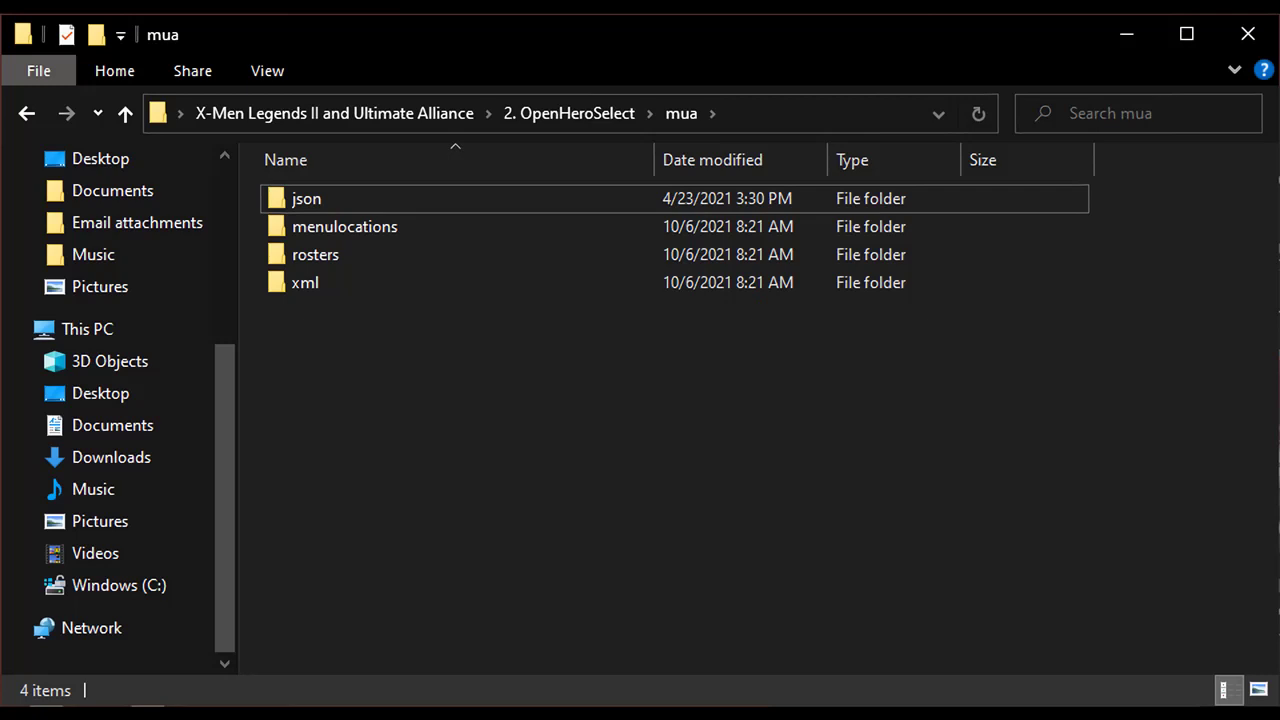
key(Down)
key(Return)
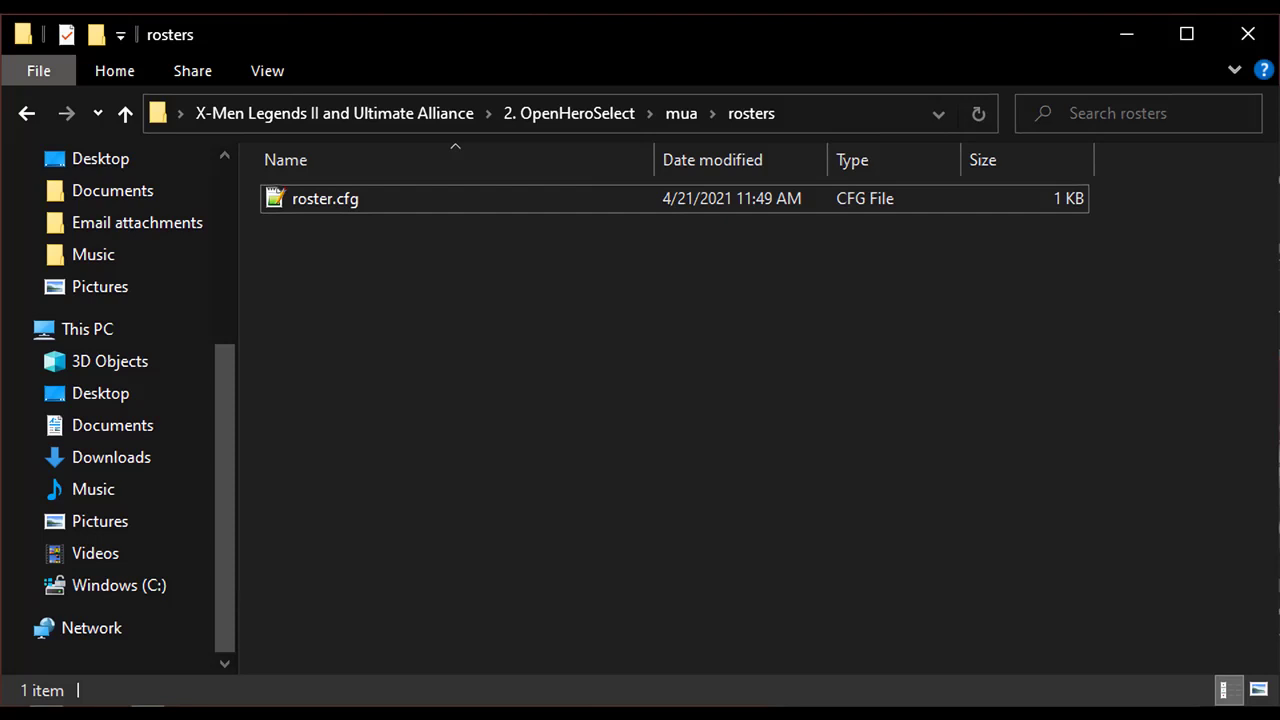
Open roster.cfg in Notepad++.
key(Return)
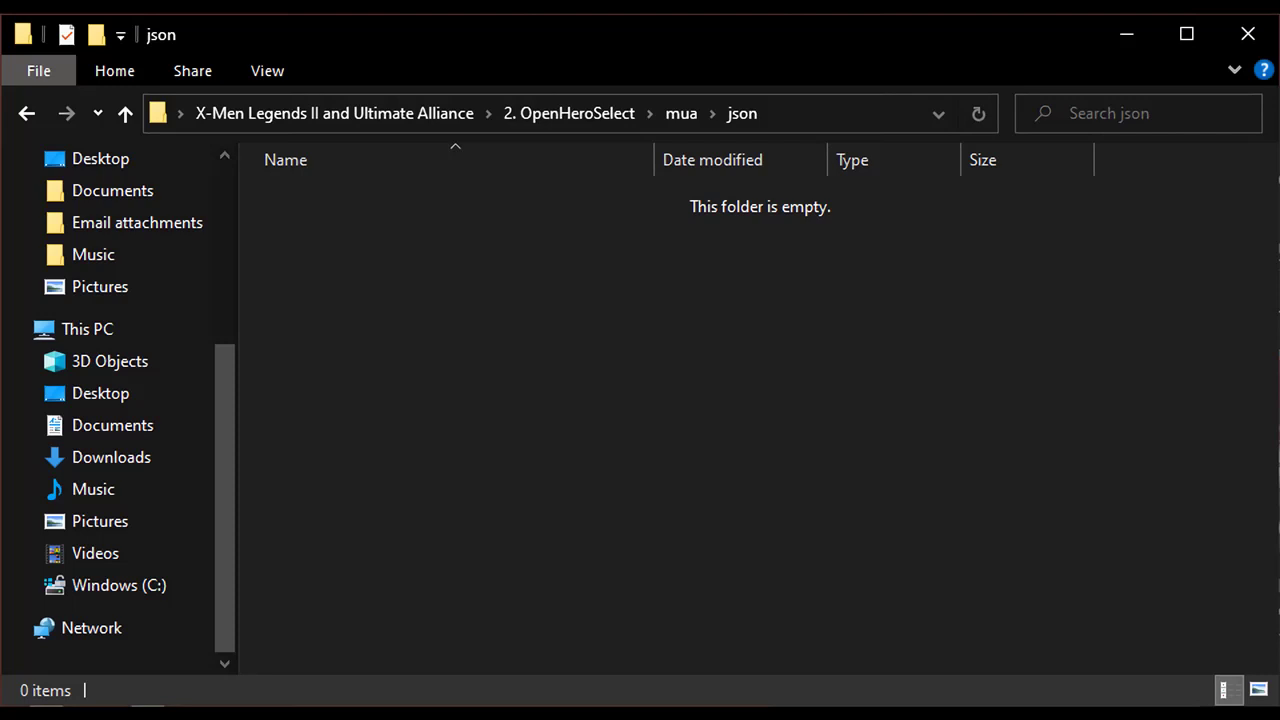
Go back in File Explorer toward the mua folder's xml hero files.
key(alt+Left)
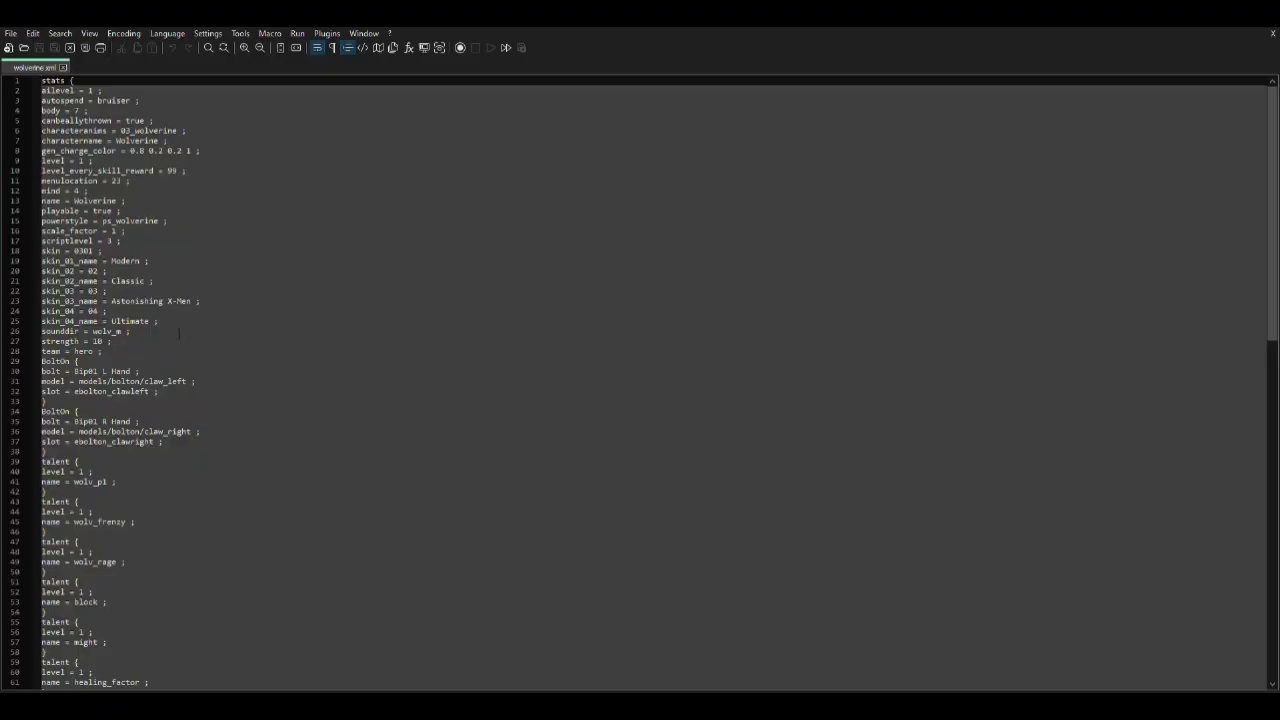
Rename Wolverine's Modern and Ultimate skins to Heroic Age and House of X; set scale_factor to 0.95.
double_click(132, 260)
text(Heroic Age)
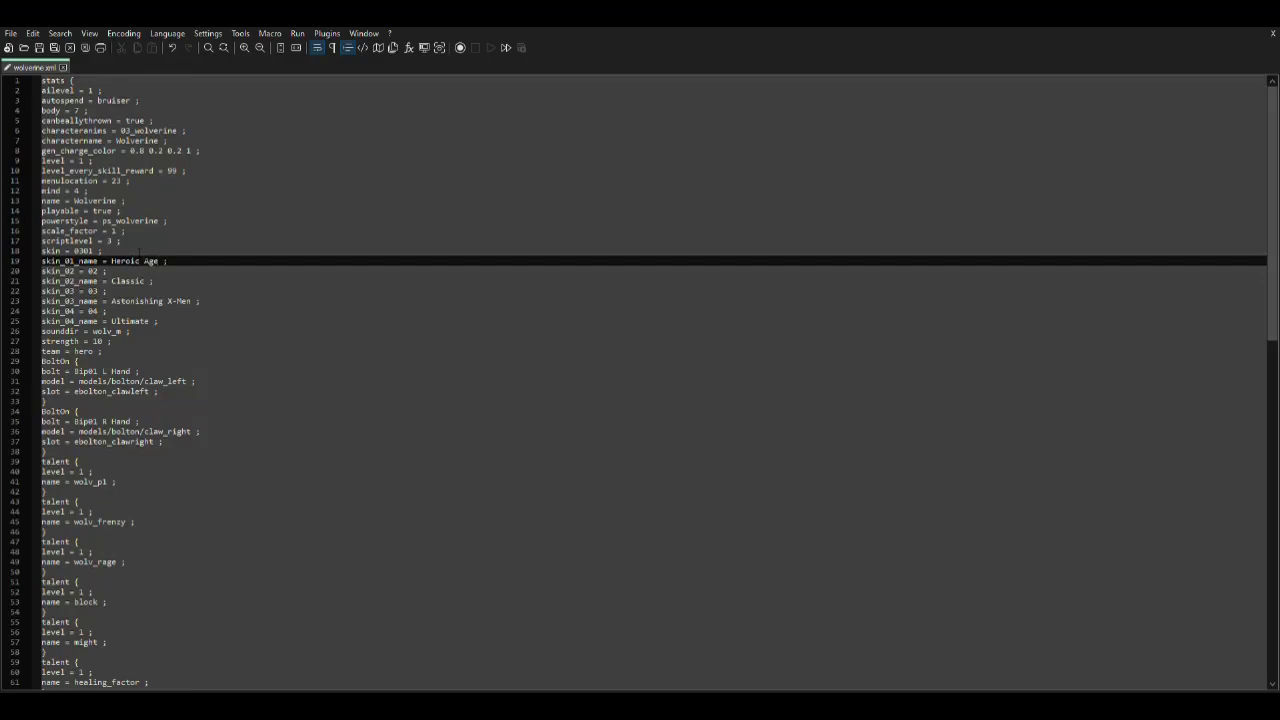
double_click(134, 321)
text(House of X)
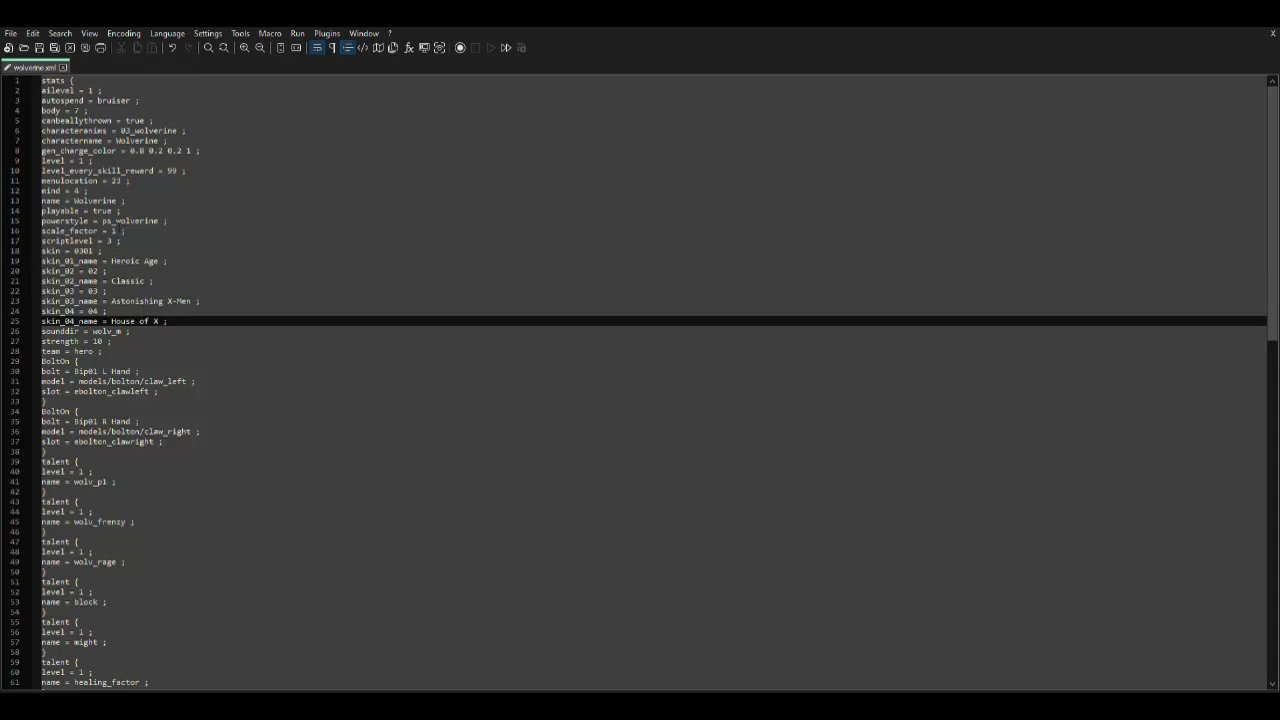
double_click(114, 230)
text(0.95)
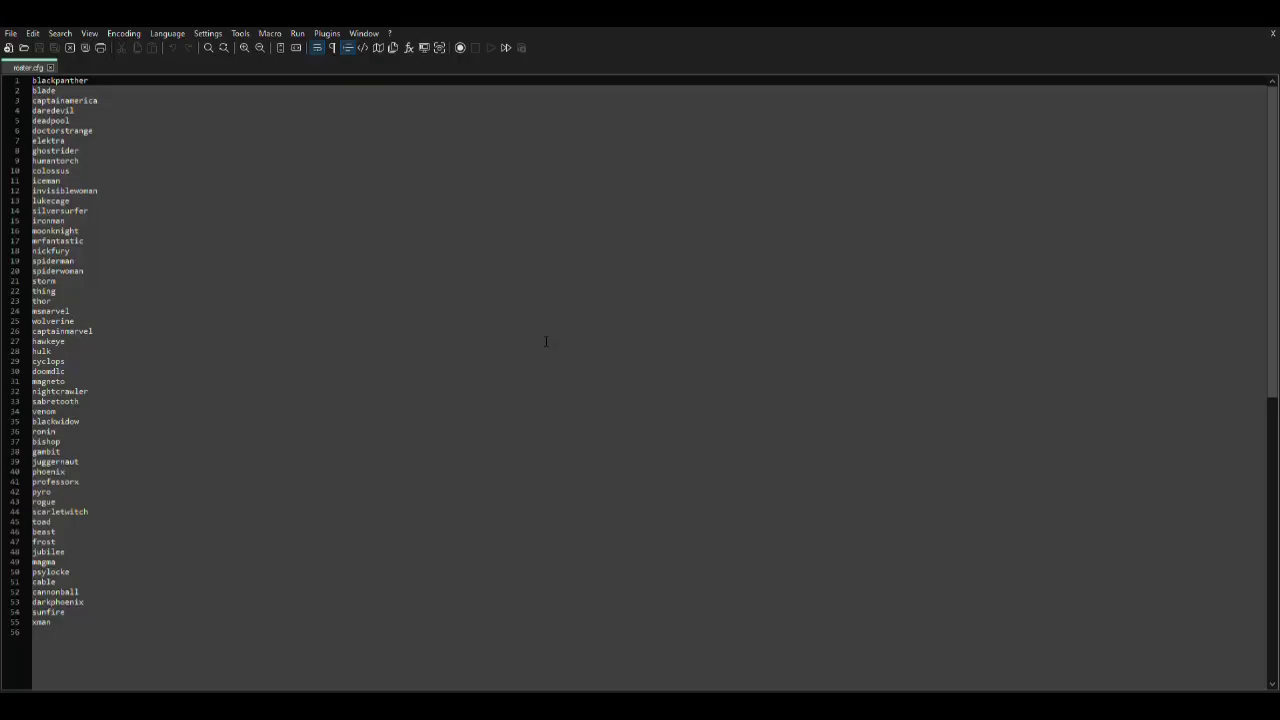
Insert warmachine below deadpool and raimispiderman below iceman in roster.cfg.
click(108, 120)
key(Return)
text(warmachine)
click(97, 187)
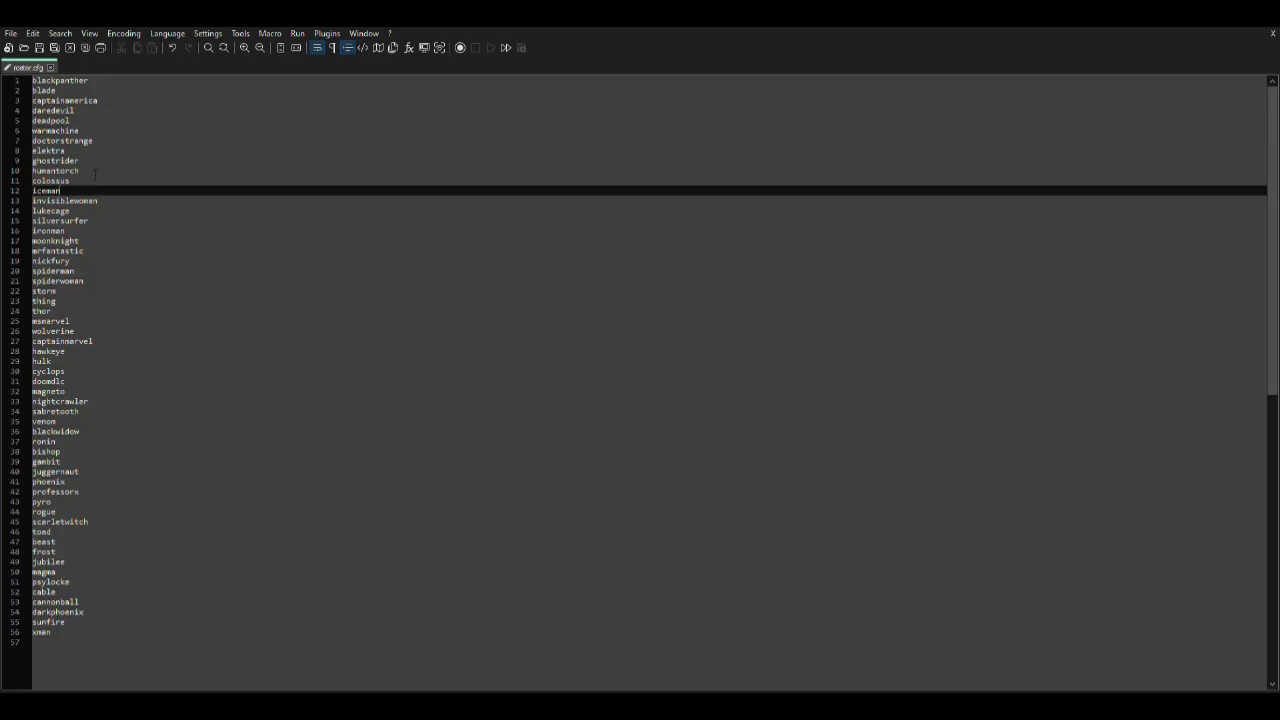
key(Return)
text(raimispiderman)
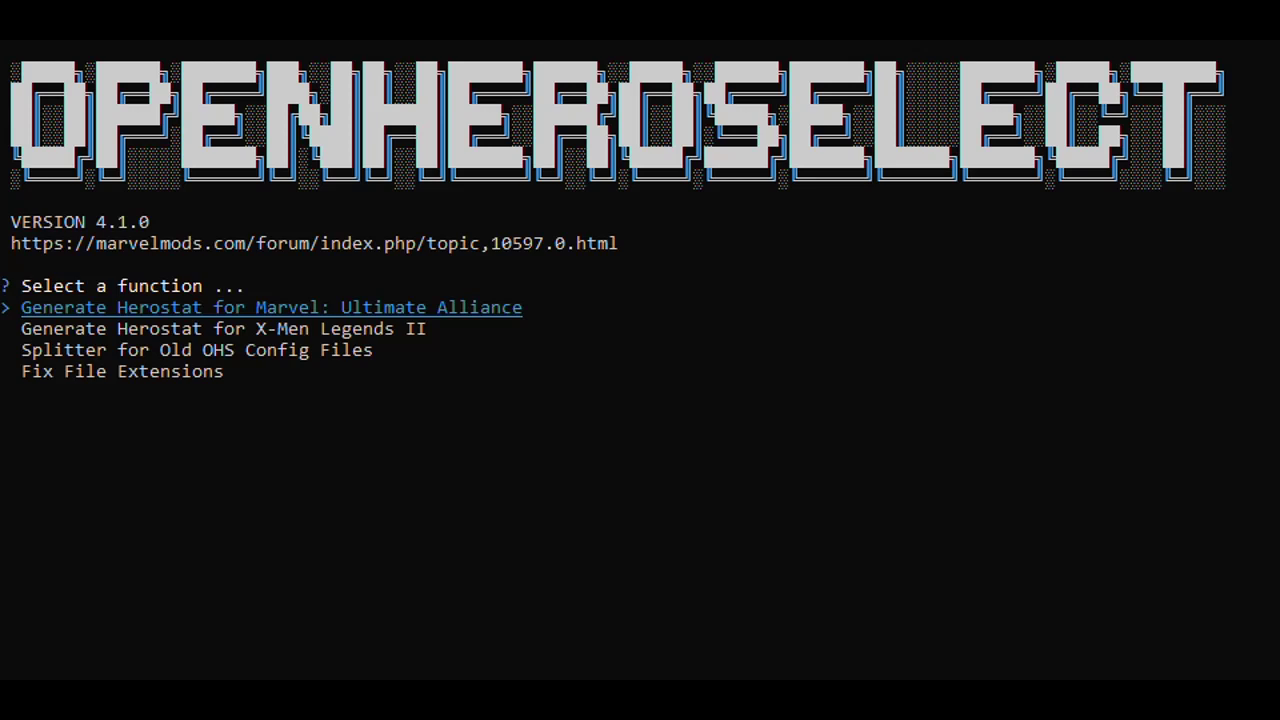
Choose Generate Herostat for Marvel: Ultimate Alliance and answer y to the roster size hack.
key(Down)
key(Down)
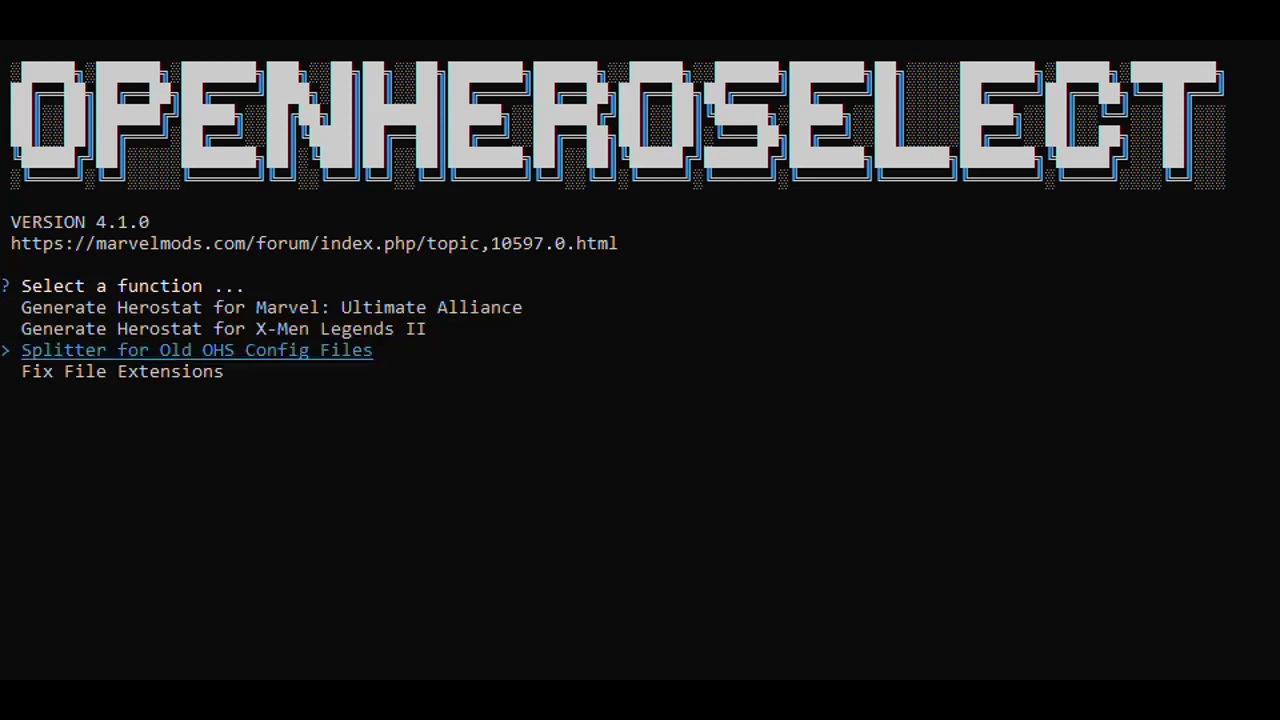
key(Down)
key(Up)
key(Up)
key(Up)
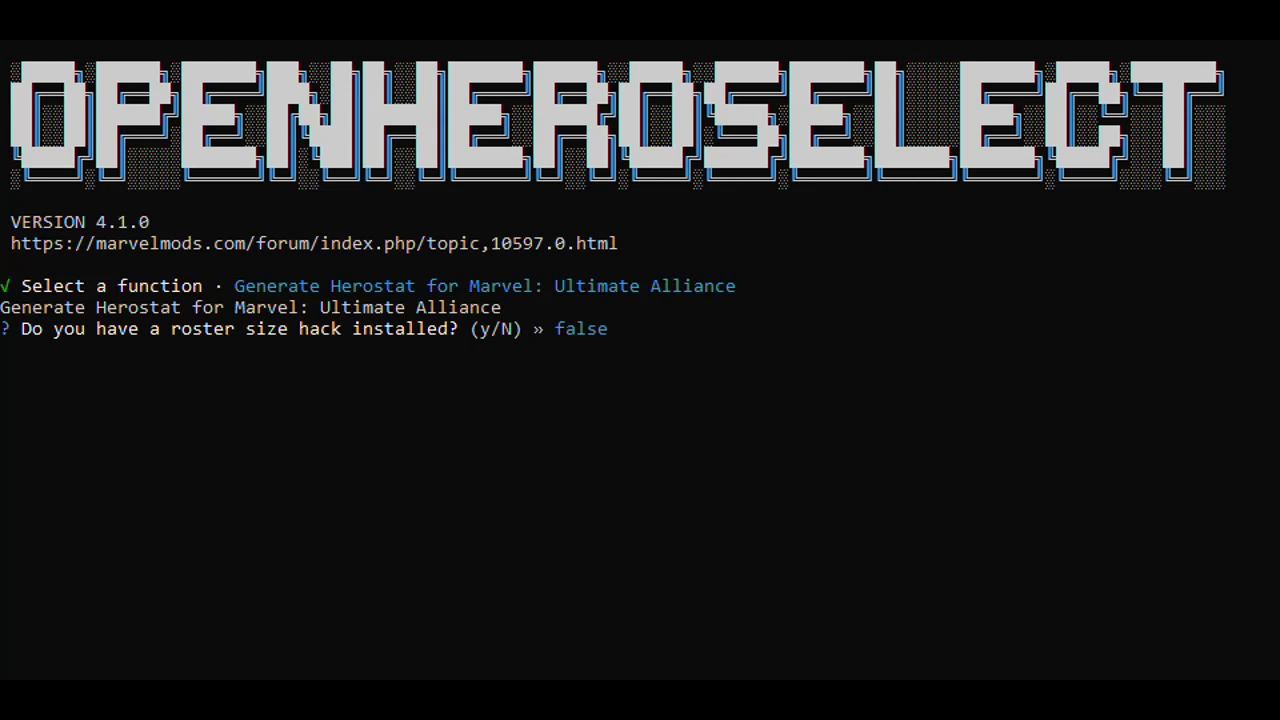
key(y)
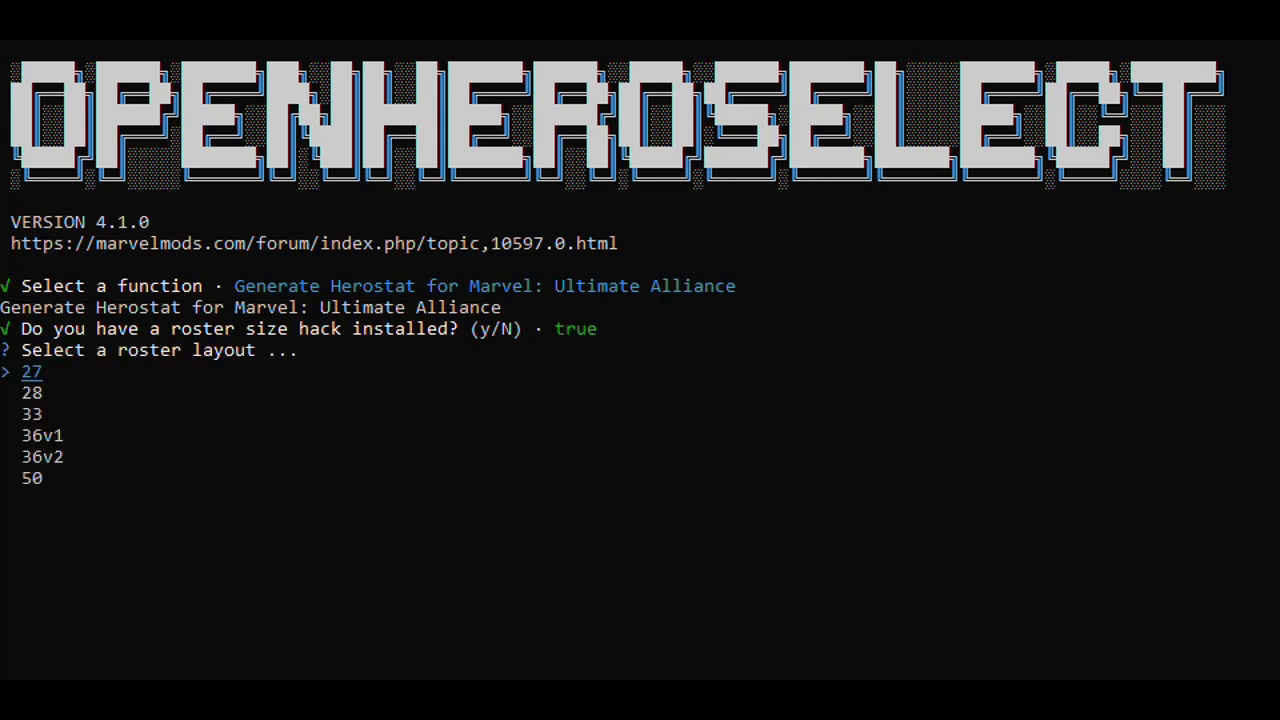
Select the 50 roster layout and the roster list named roster.
key(Down)
key(Down)
key(Down)
key(Down)
key(Down)
key(Return)
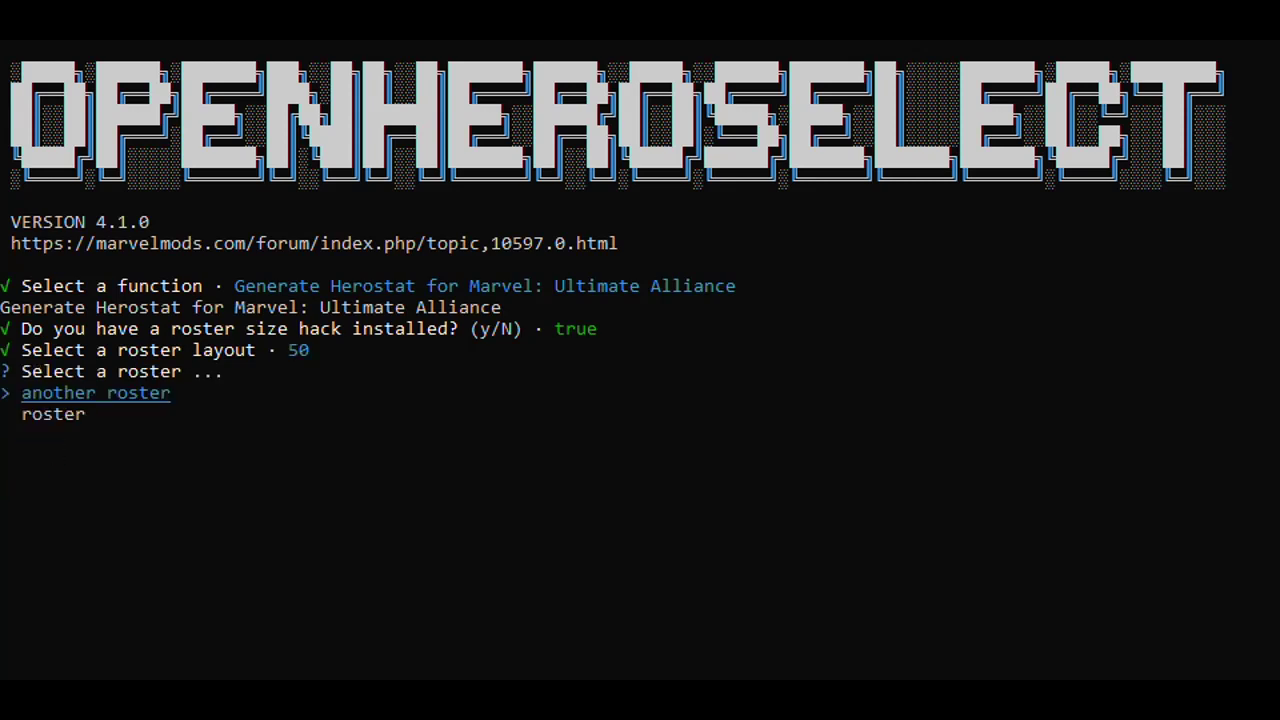
key(Down)
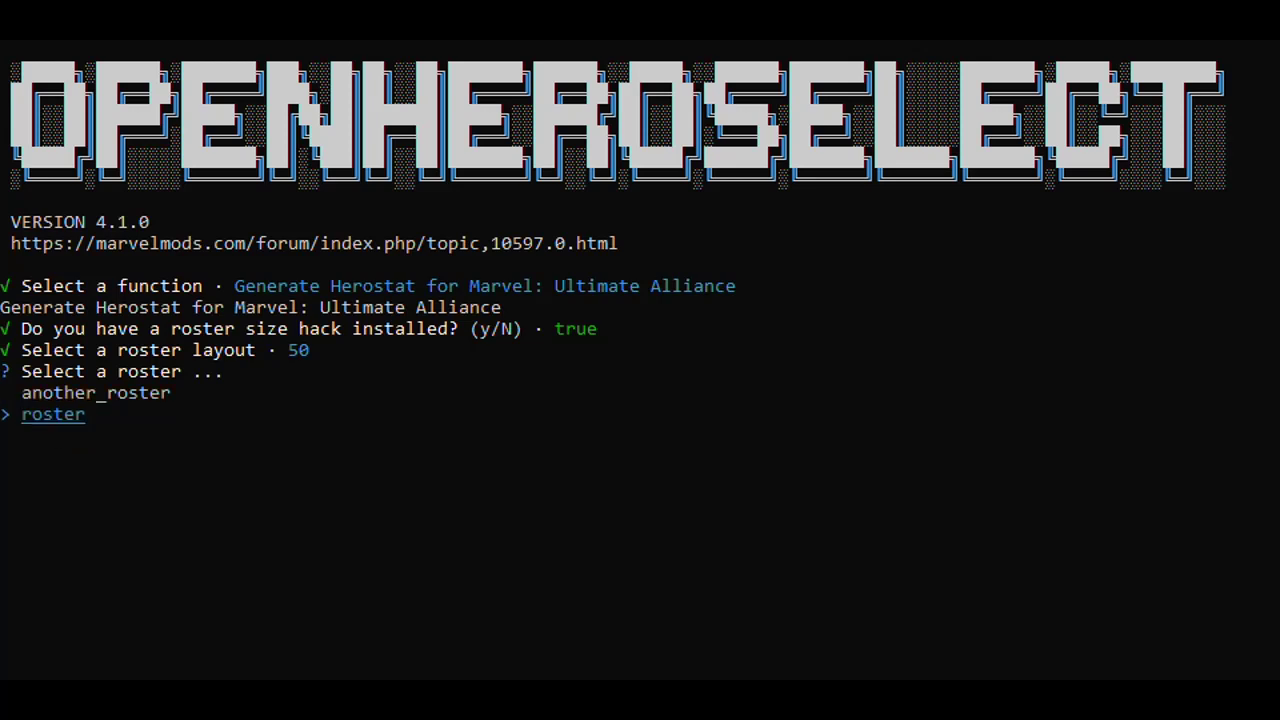
key(Up)
key(Down)
key(Return)
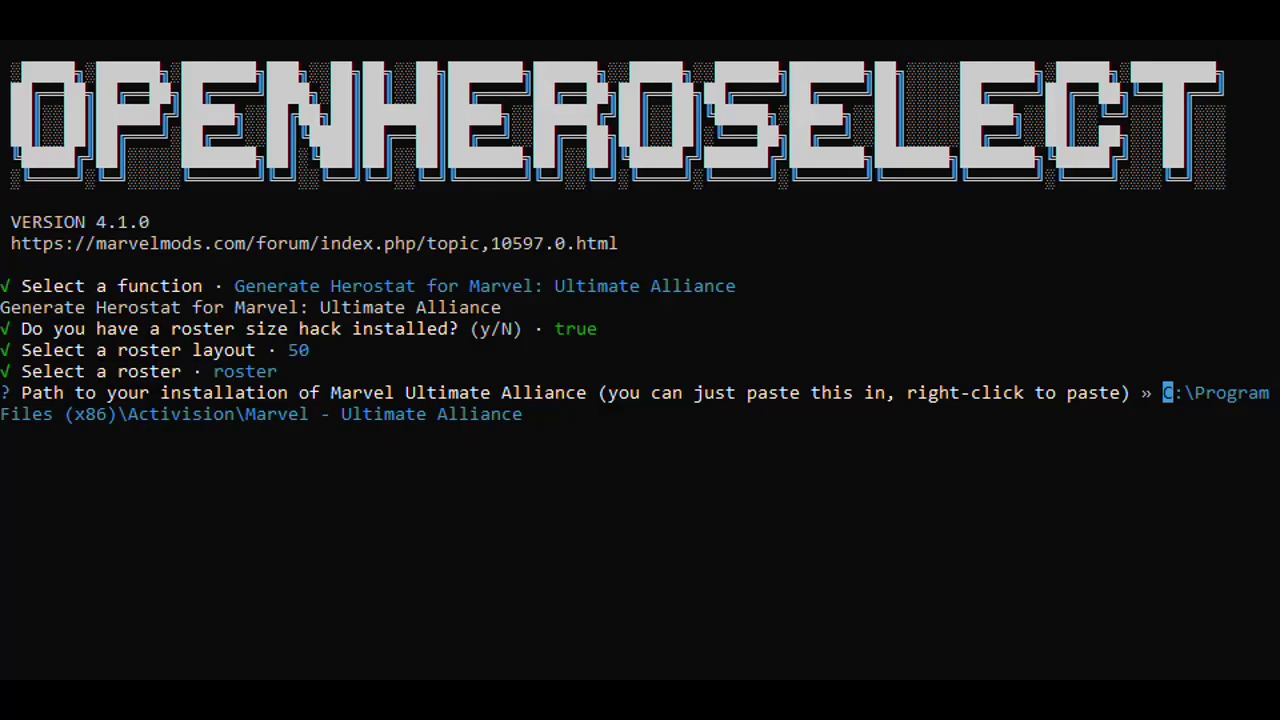
Copy the Documents\Activision\Marvel - Ultimate Alliance path from Explorer and paste it as the install path.
key(Right)
key(Right)
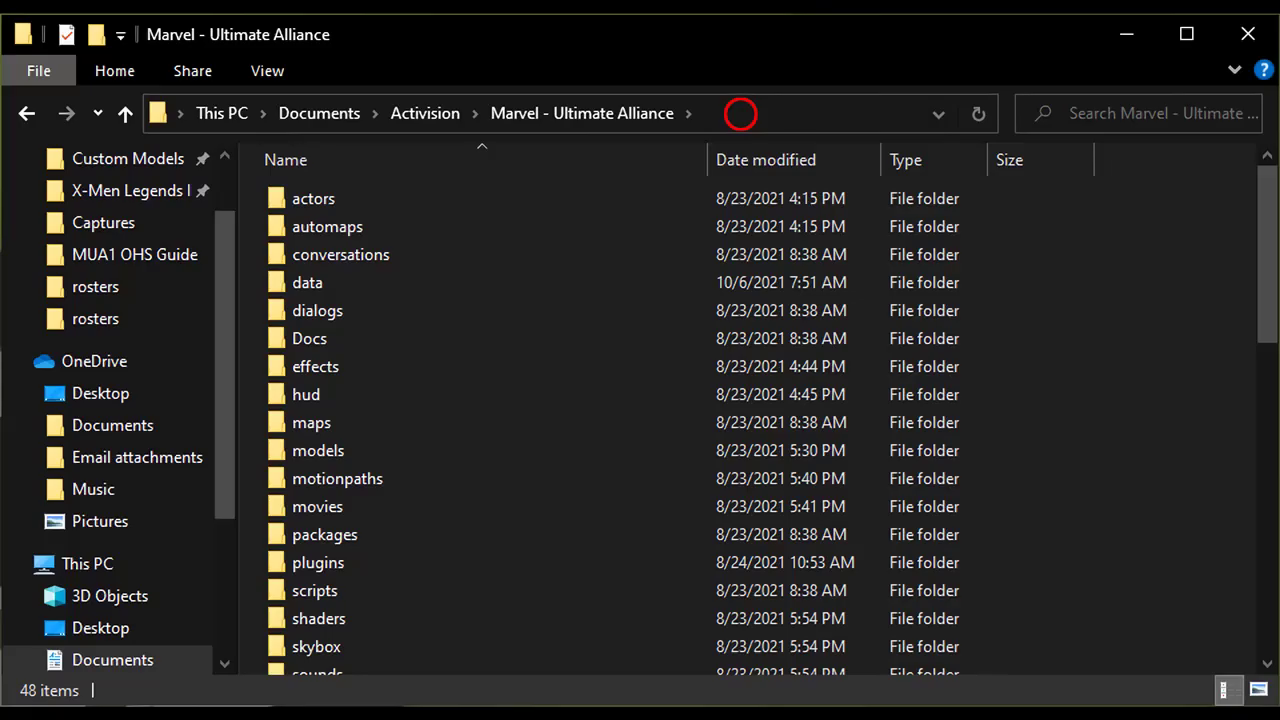
click(740, 114)
right_click(327, 114)
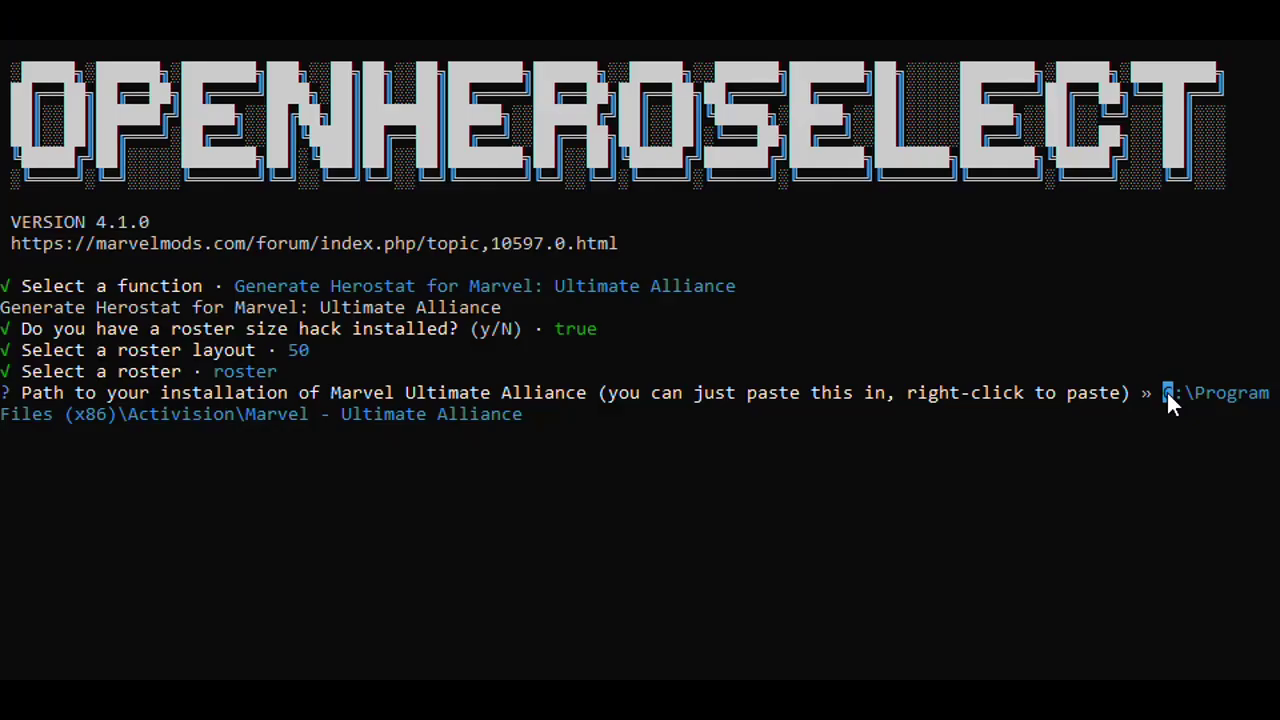
right_click(1166, 390)
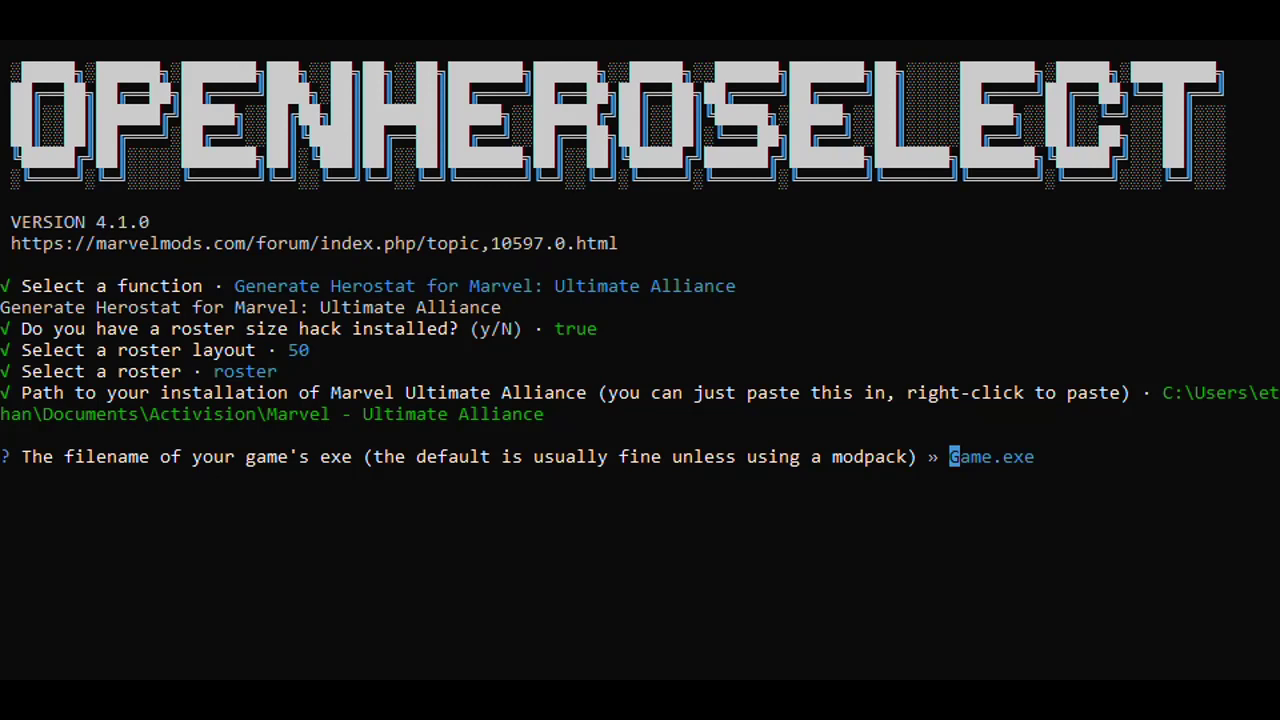
Keep Game.exe and herostat.engb, skip game launch and temp files, and save to config.ini.
key(Return)
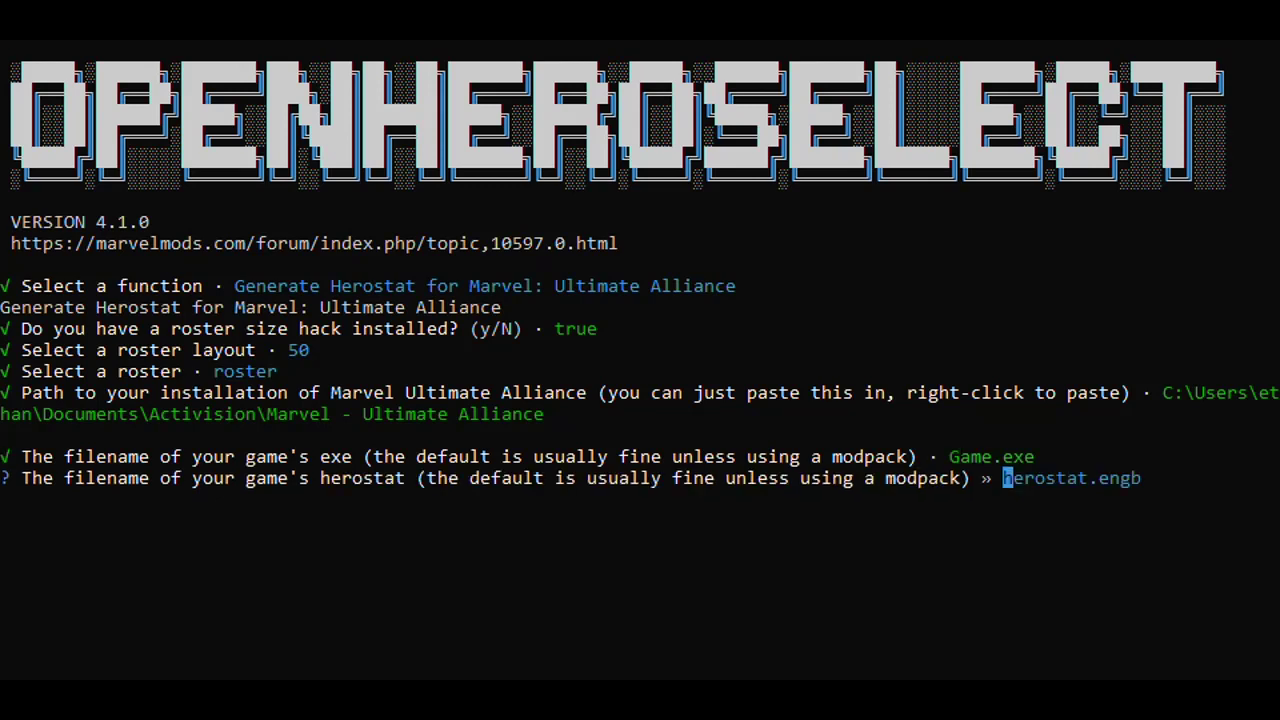
key(Return)
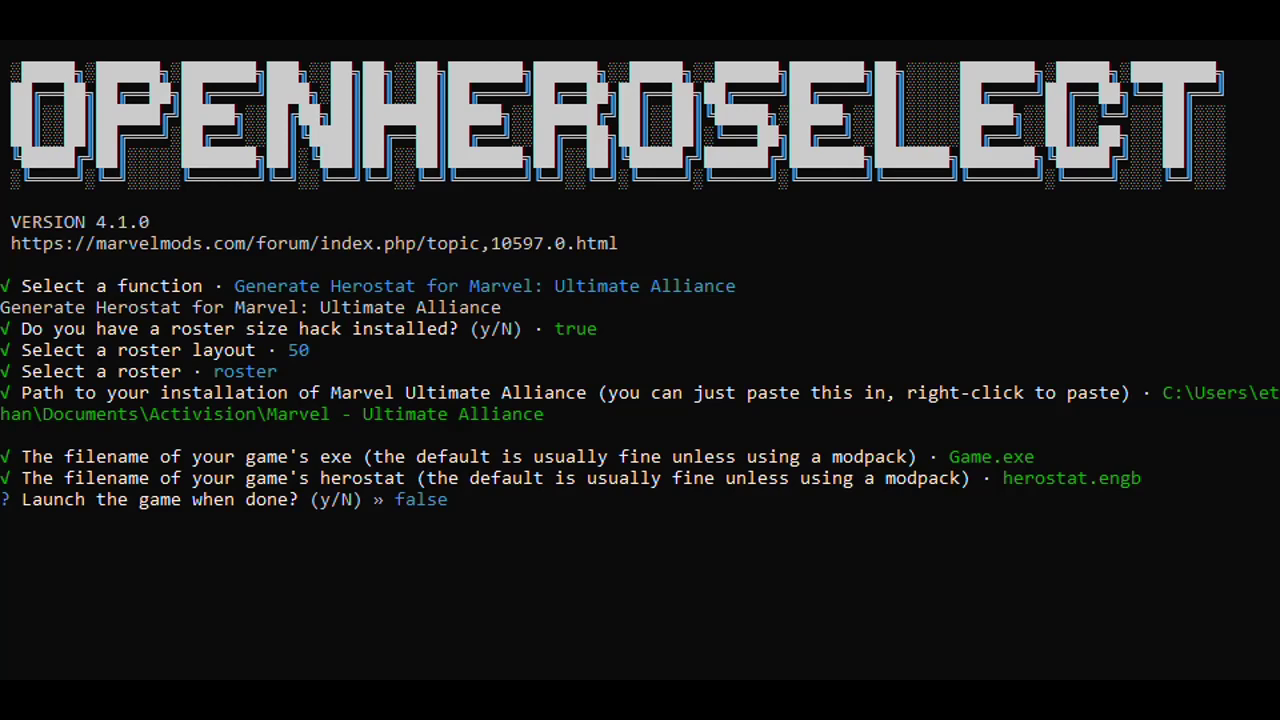
key(Return)
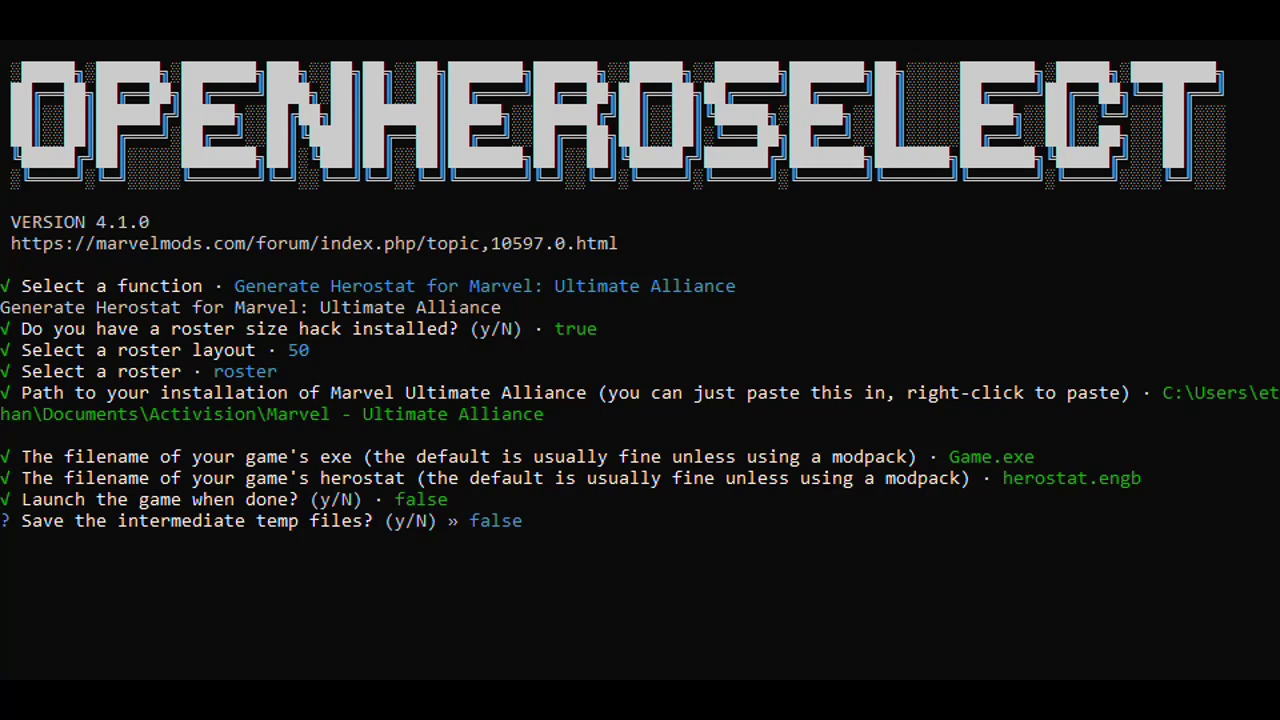
key(Return)
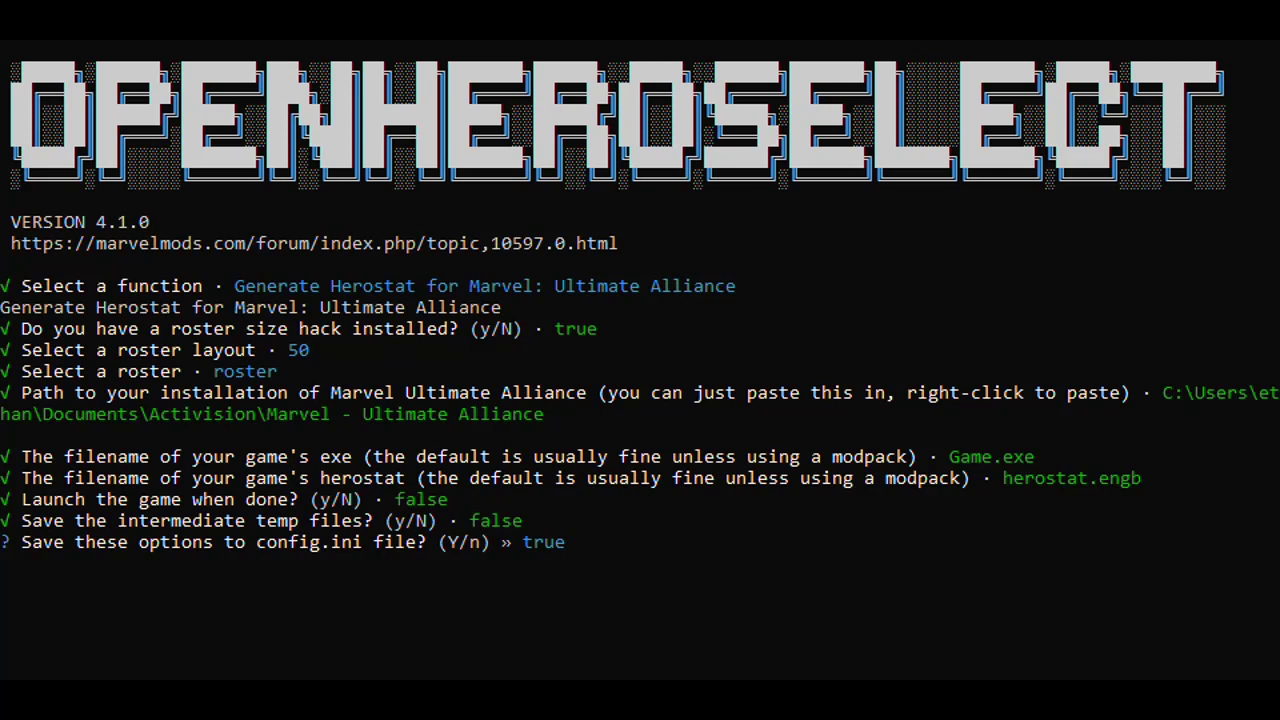
key(Return)
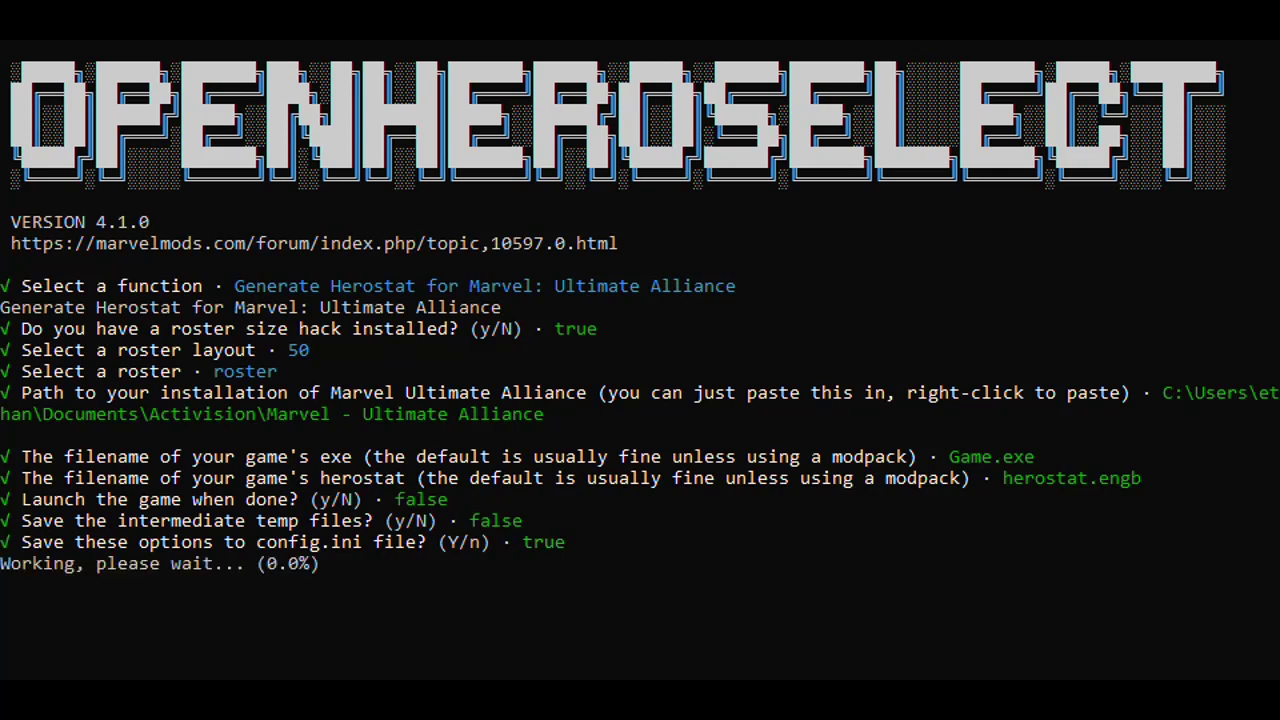